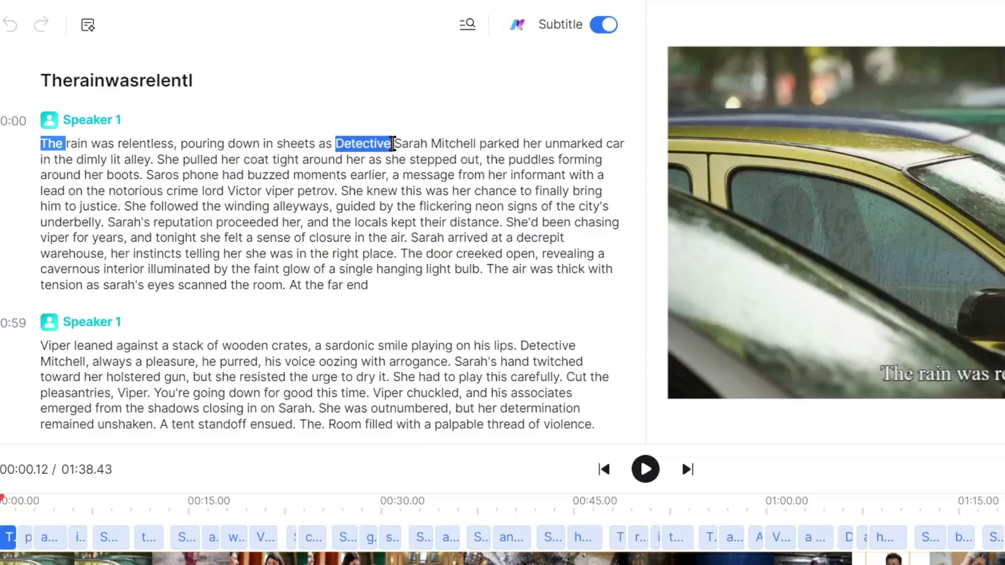
Replace 'Detective' with 'Undercover agent' in the opening sentence and start an Overdub for it
key(Delete)
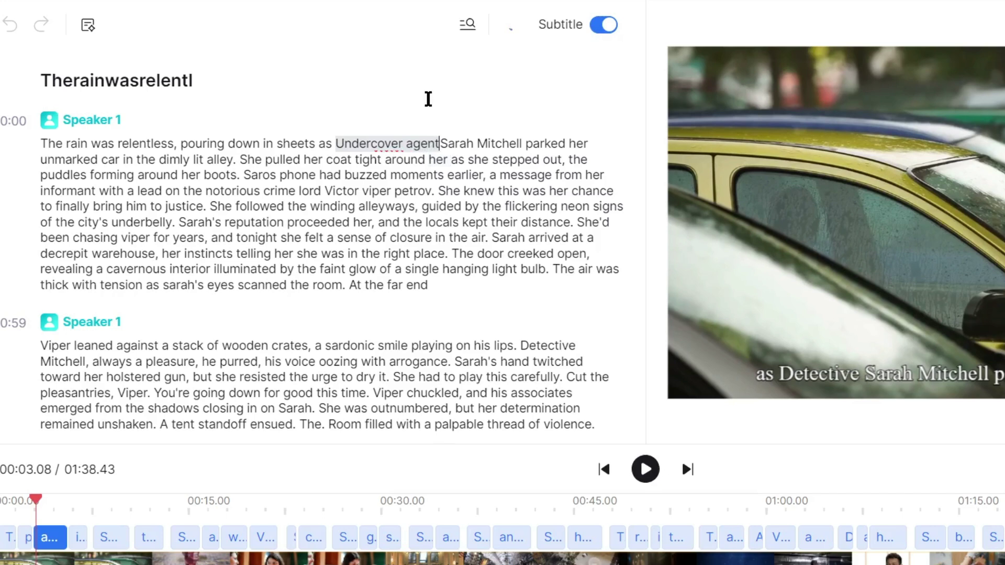
key(space)
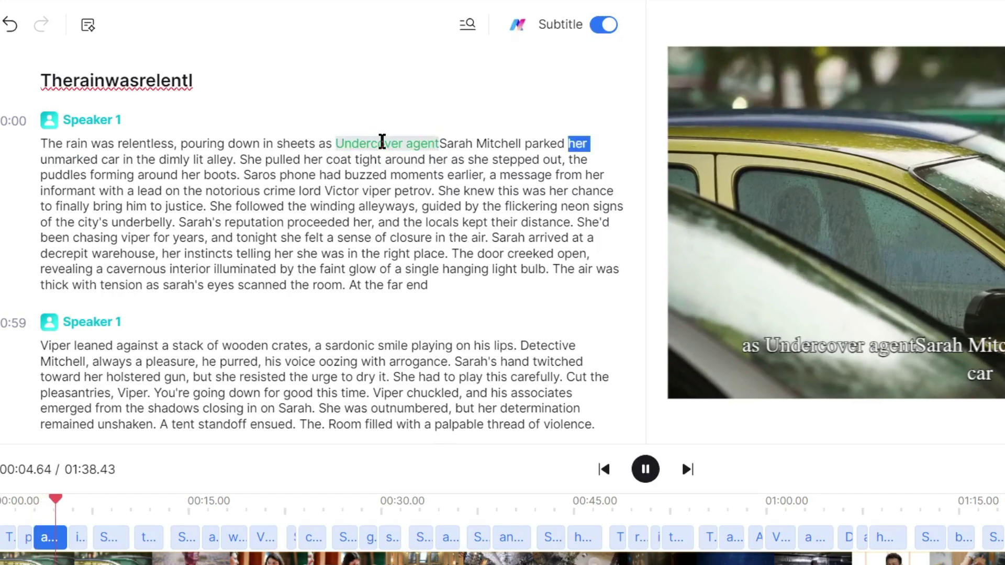
click(448, 143)
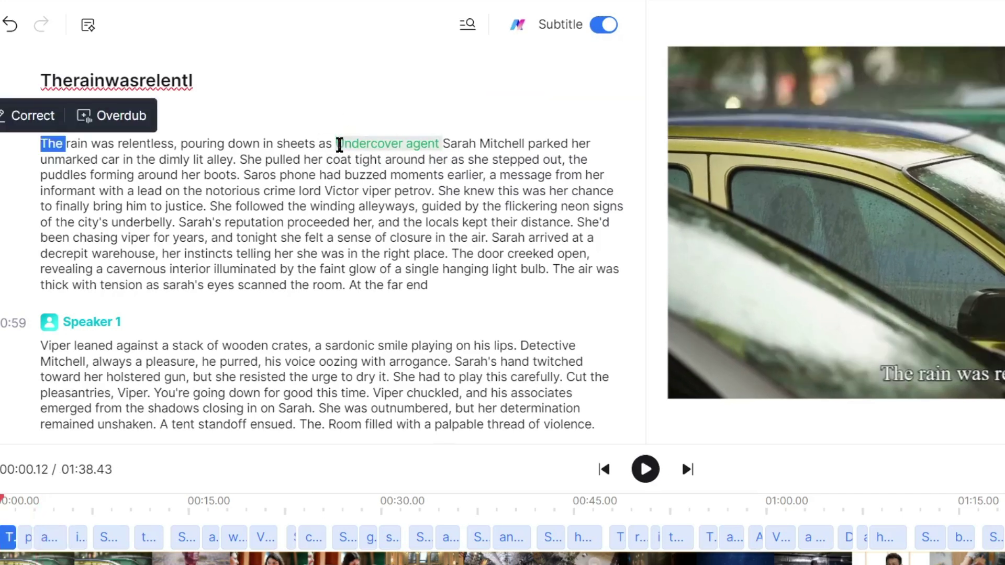
double_click(337, 144)
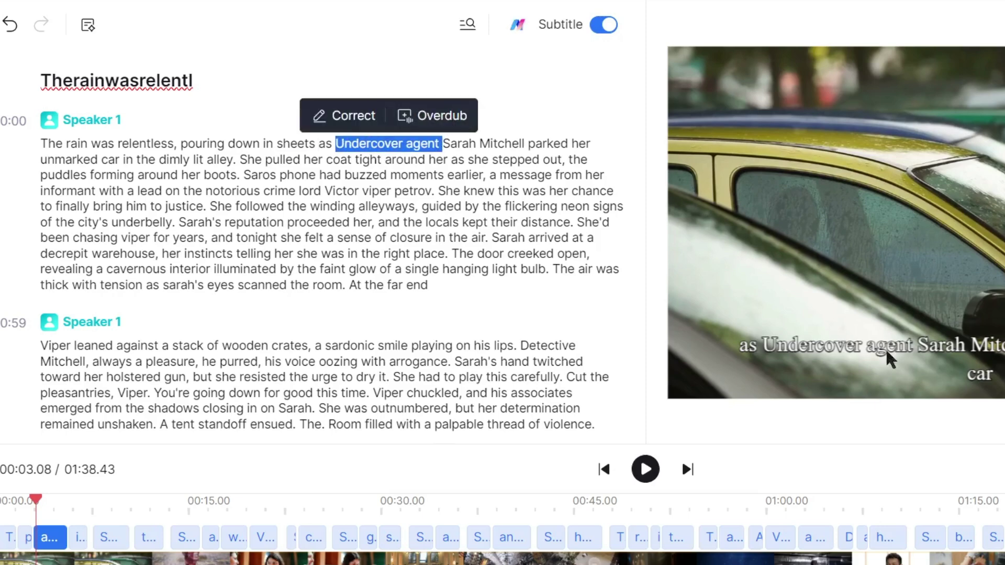
click(433, 126)
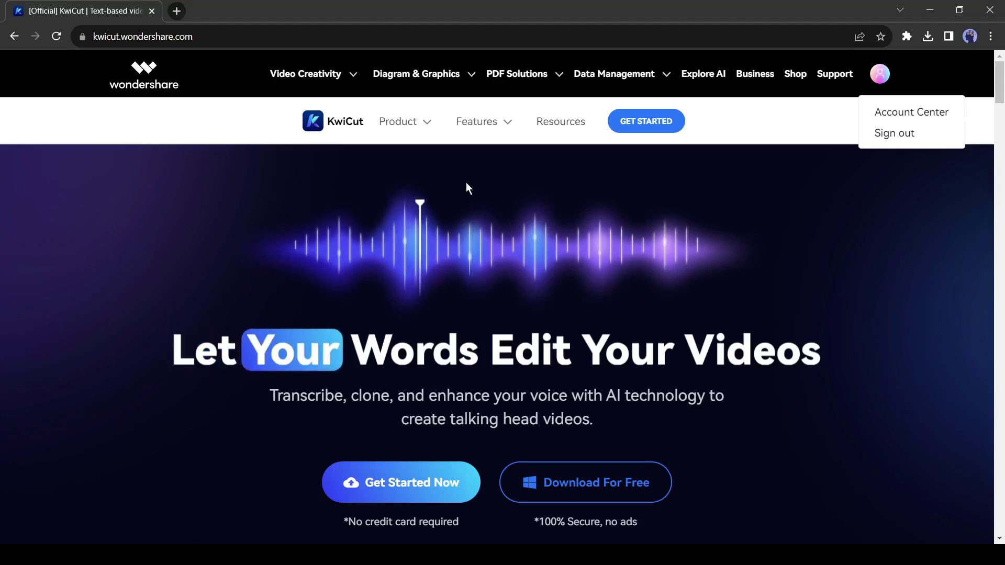
scroll(448, 230, down, 2)
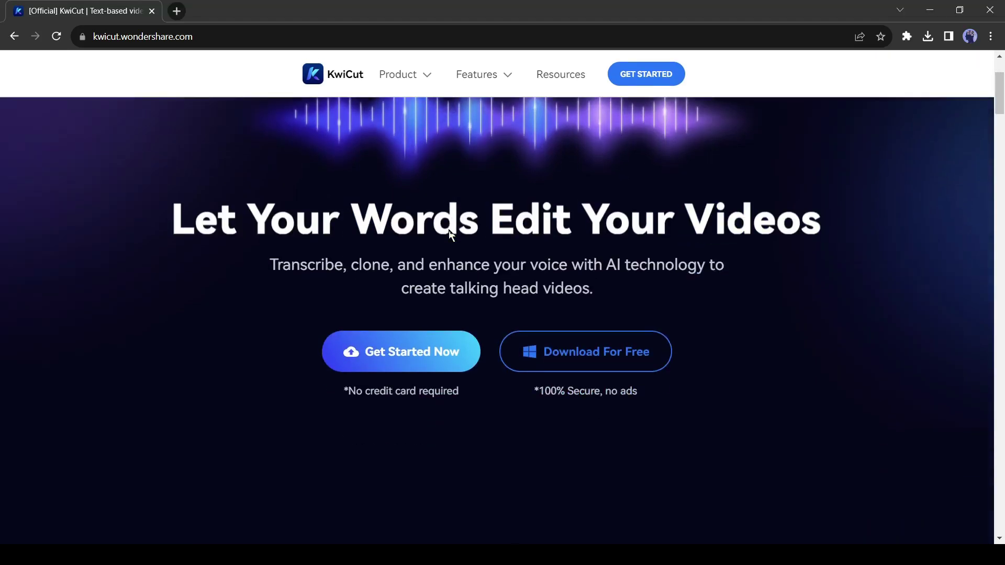
scroll(432, 230, up, 1)
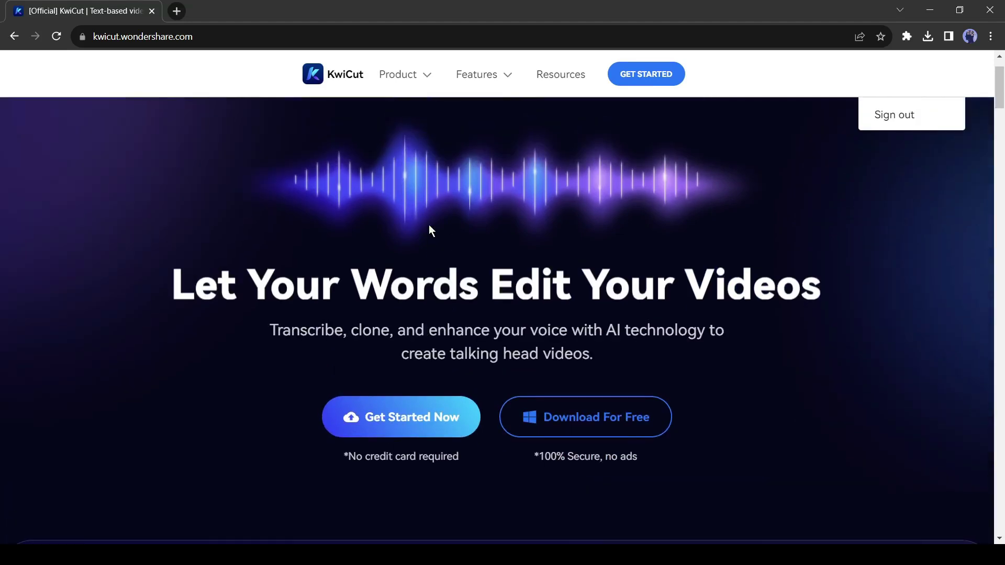
scroll(252, 325, down, 2)
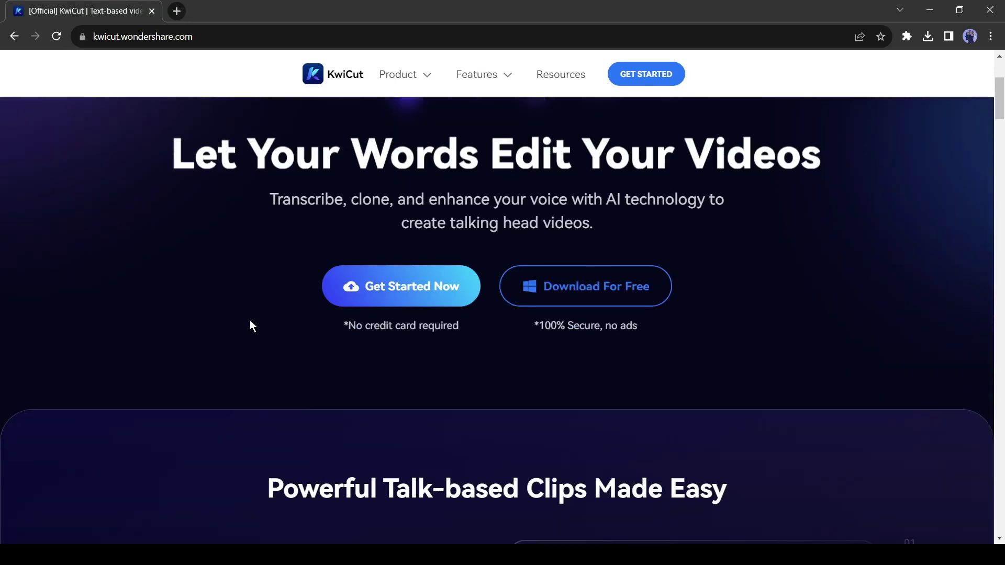
scroll(250, 323, down, 5)
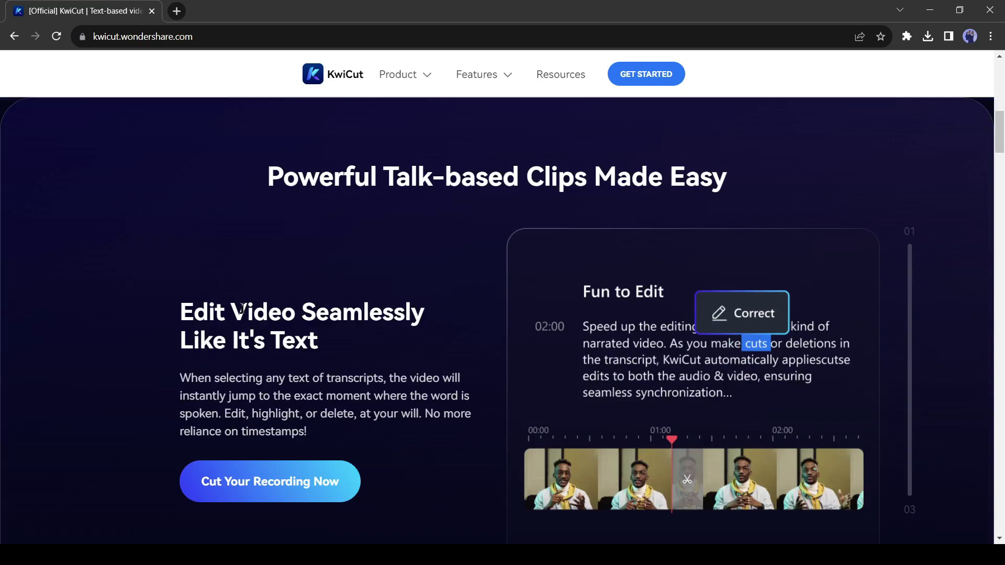
scroll(836, 375, down, 5)
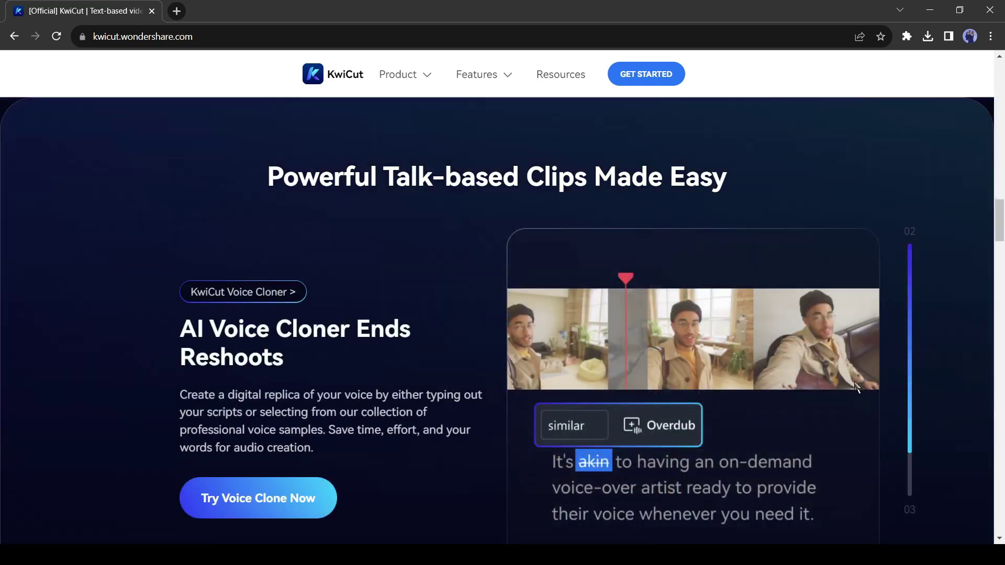
scroll(582, 379, down, 2)
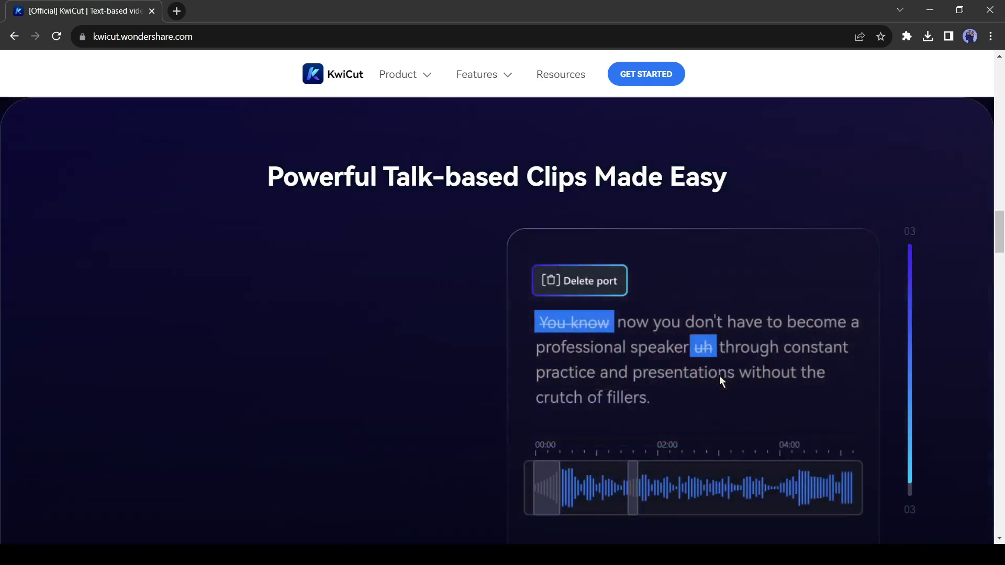
scroll(566, 375, down, 3)
scroll(566, 376, down, 5)
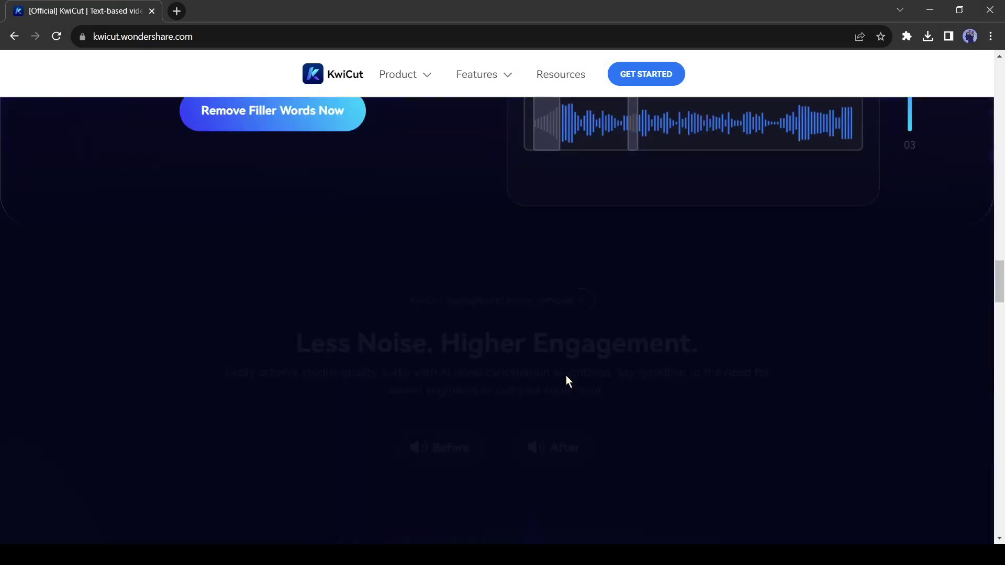
scroll(566, 375, down, 5)
scroll(566, 375, up, 2)
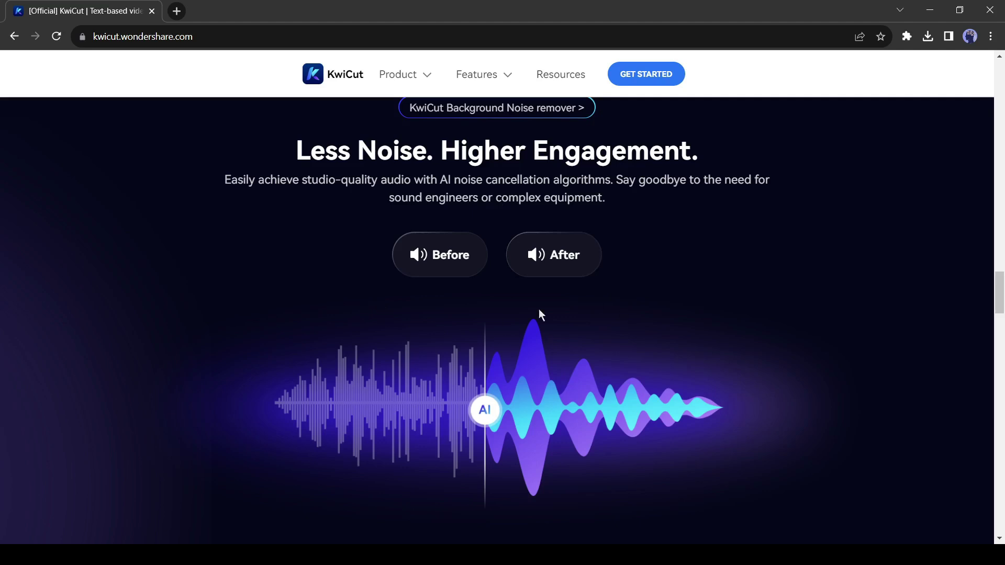
scroll(524, 365, down, 3)
scroll(524, 357, down, 2)
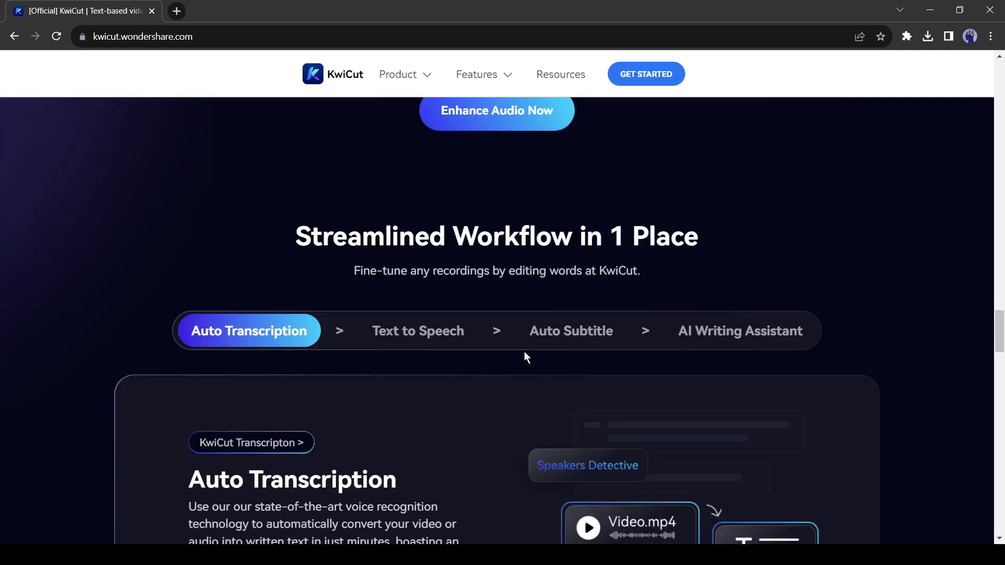
scroll(502, 264, down, 2)
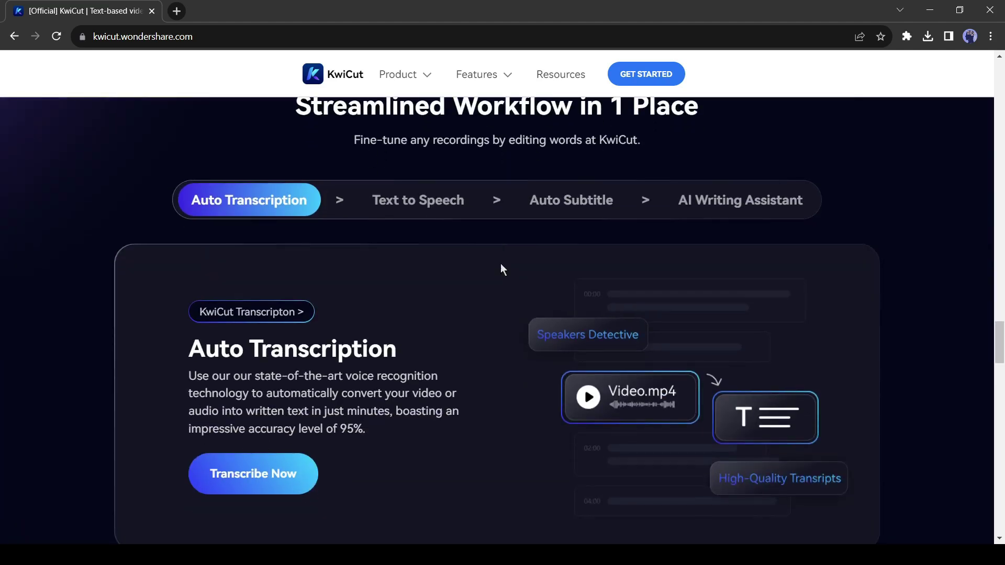
Browse the Text to Speech, Auto Subtitle and AI Writing Assistant features, then go to Sign In
click(412, 206)
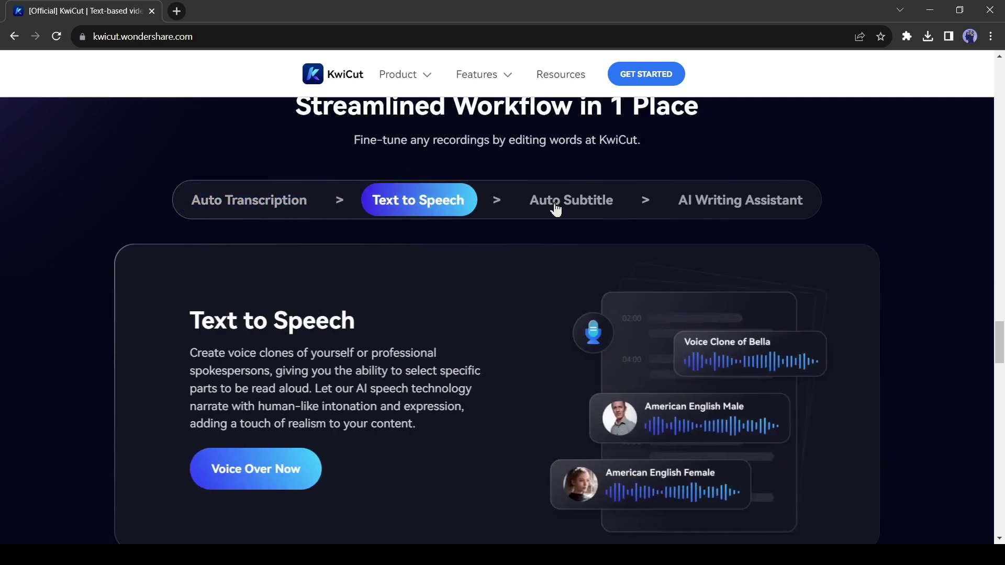
click(593, 206)
click(729, 206)
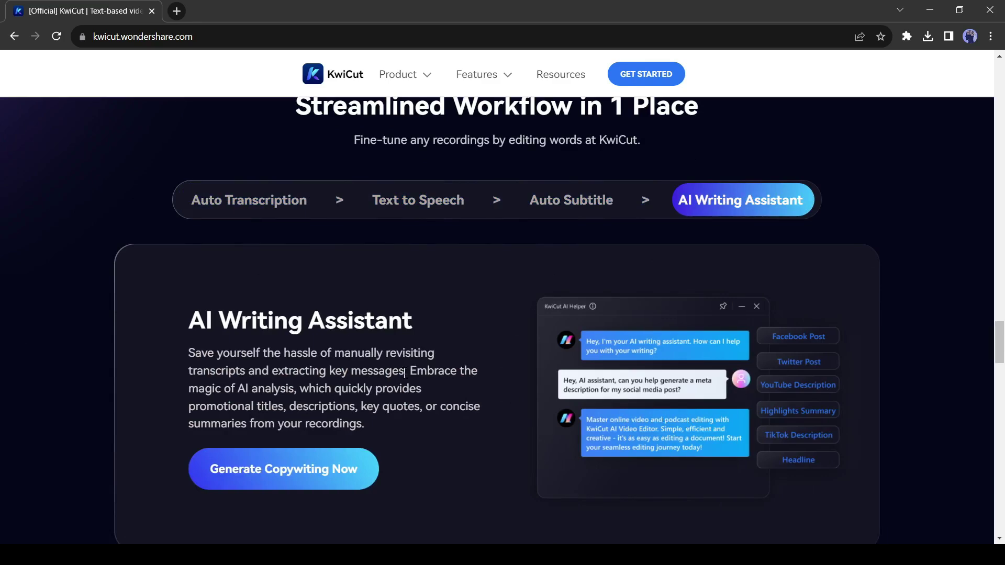
scroll(435, 355, down, 5)
scroll(436, 358, down, 2)
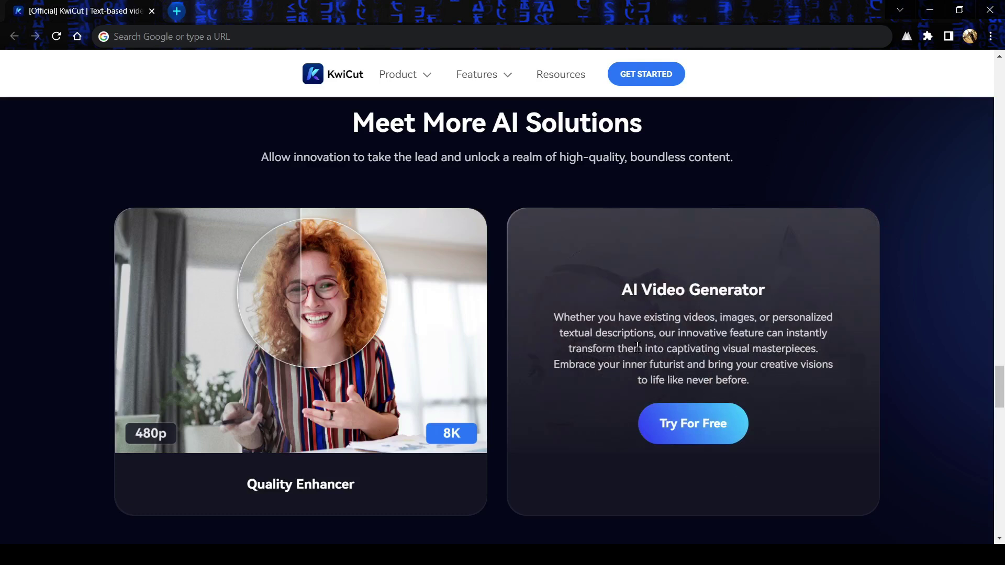
scroll(508, 354, down, 3)
scroll(811, 384, down, 1)
drag(999, 392, 1001, 88)
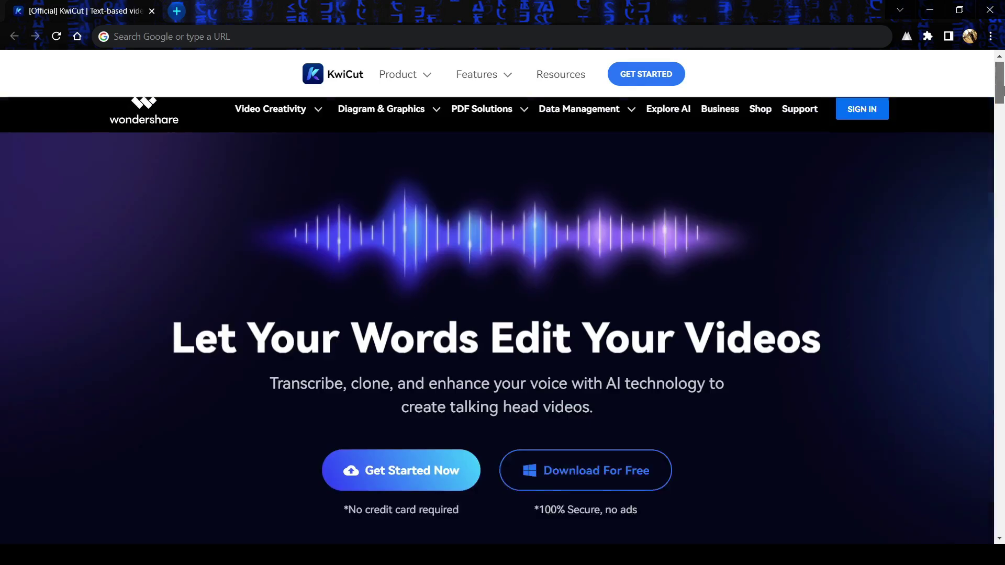
click(854, 81)
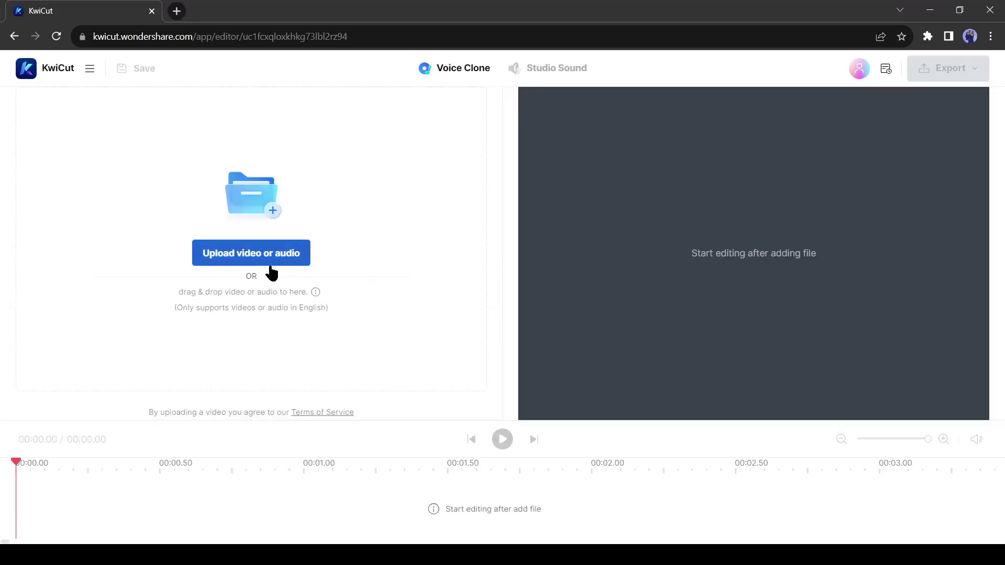
Upload the rainy-street story video through the file dialog
click(235, 262)
double_click(212, 183)
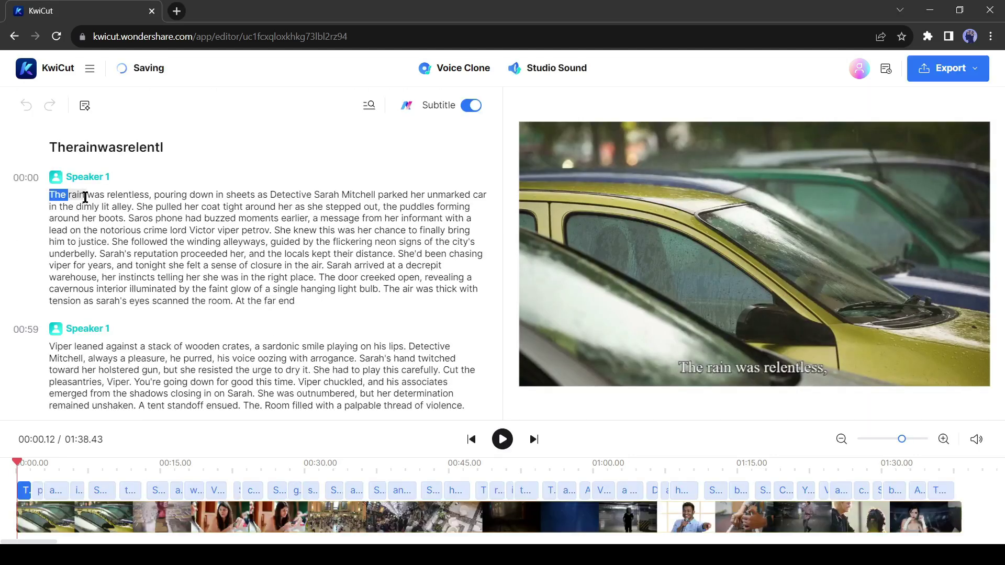
click(499, 445)
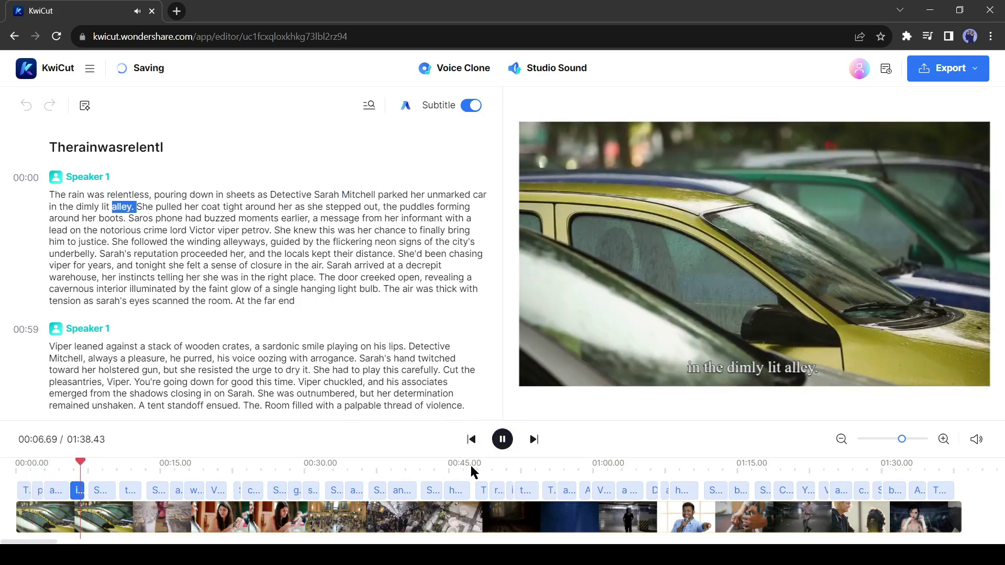
click(503, 439)
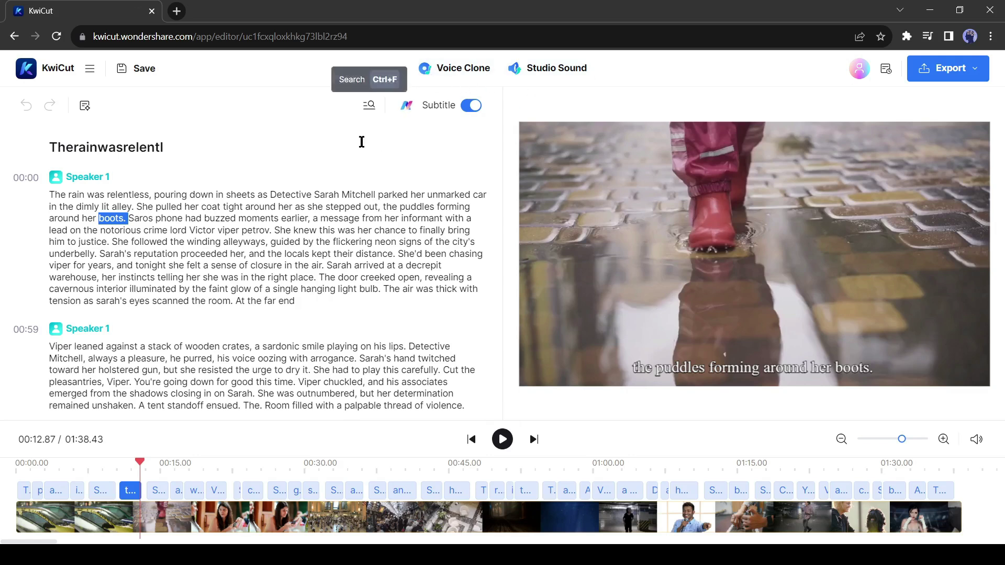
key(Home)
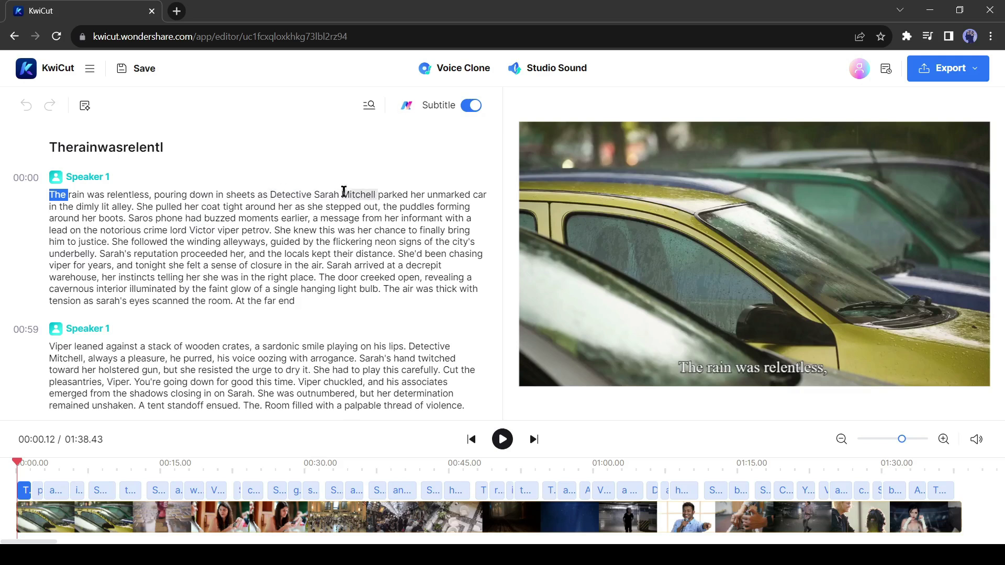
Replace 'Detective' with 'Agent' in the first sentence
click(283, 198)
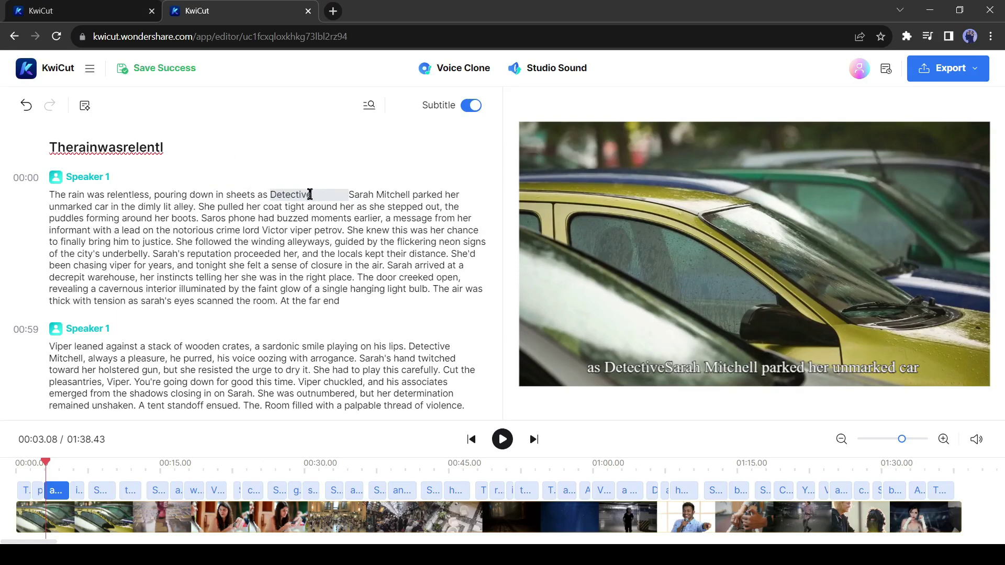
click(310, 194)
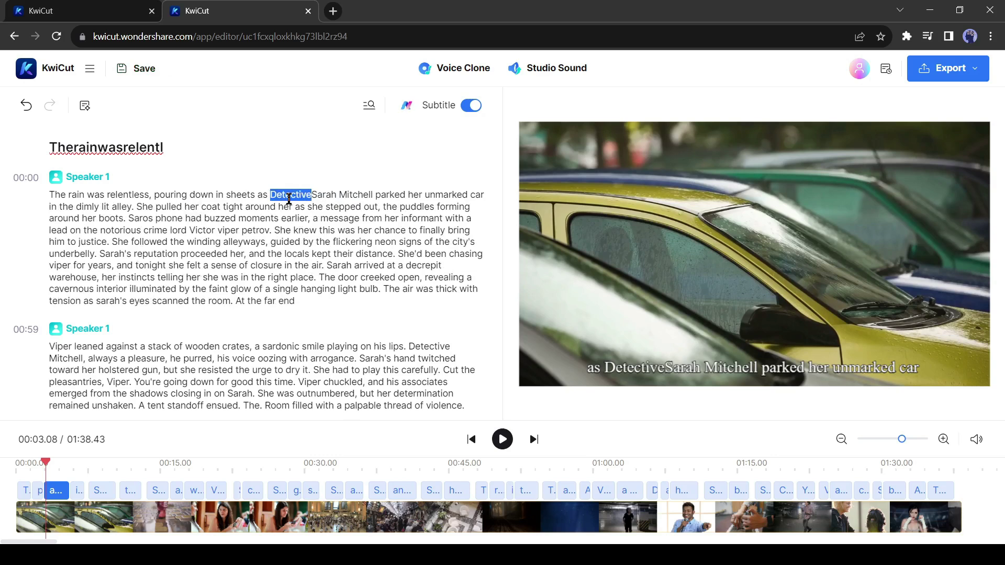
click(311, 195)
text(Agent)
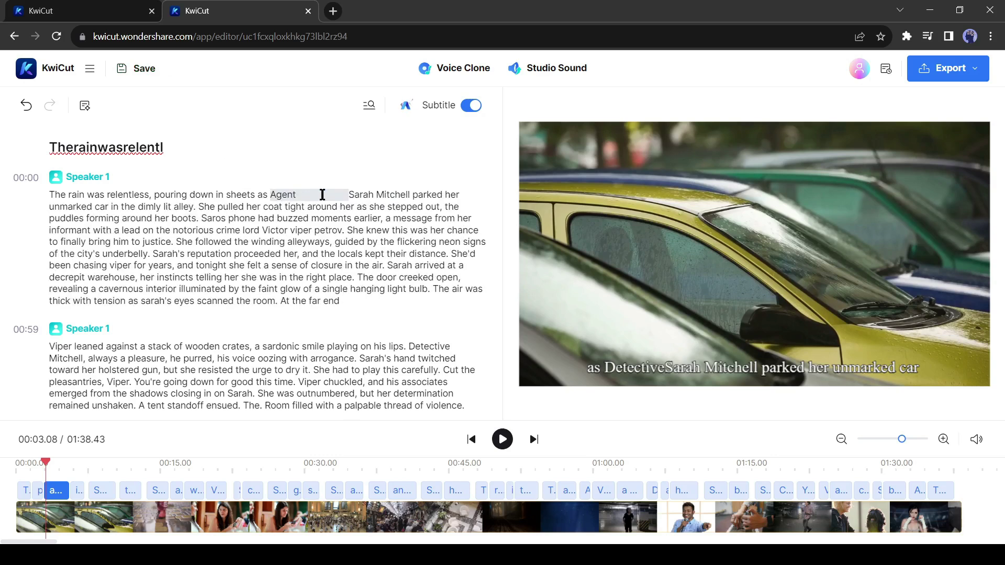
key(Return)
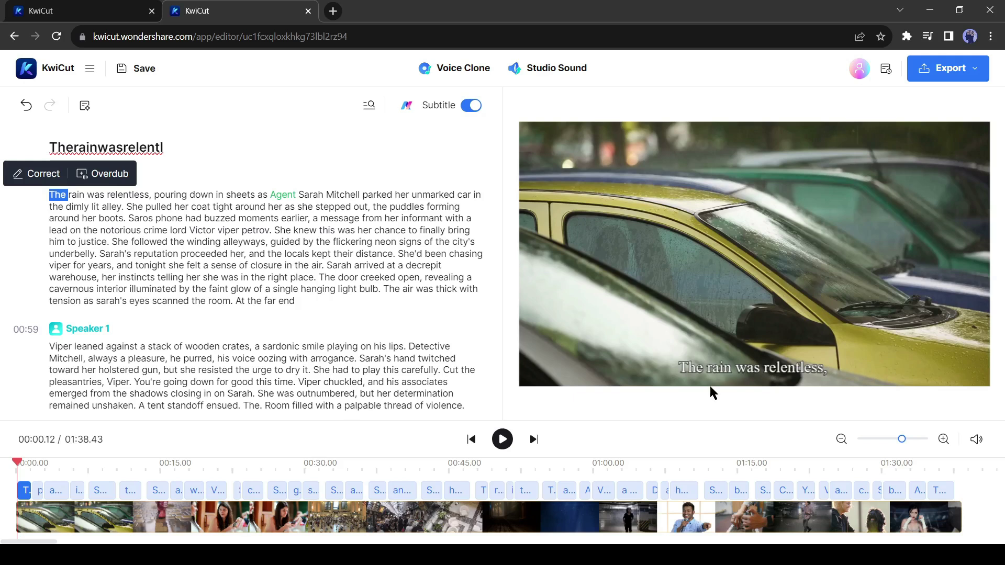
Overdub 'Agent' with the male voice and play the passage back
double_click(278, 194)
click(324, 174)
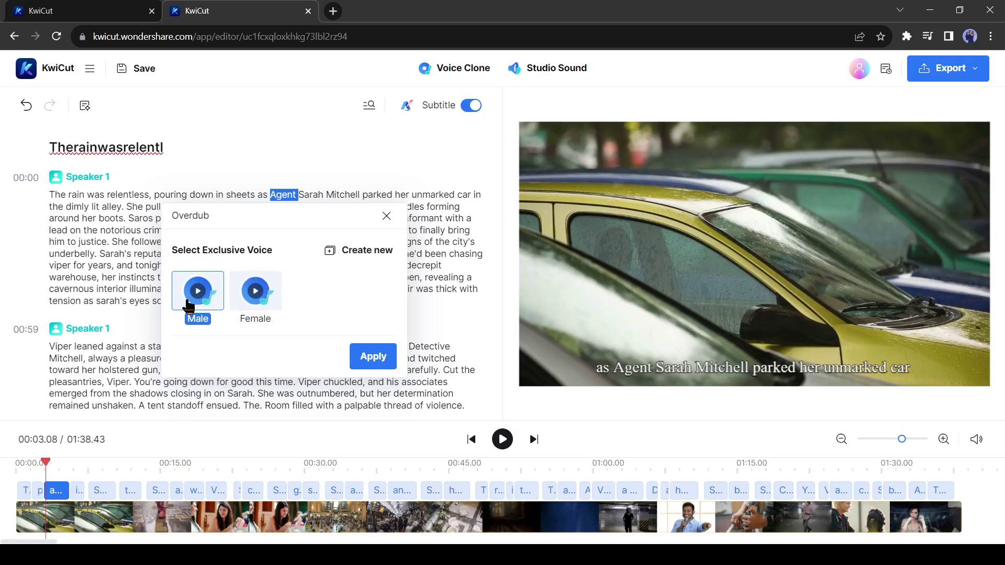
click(263, 302)
click(197, 307)
click(369, 358)
click(503, 439)
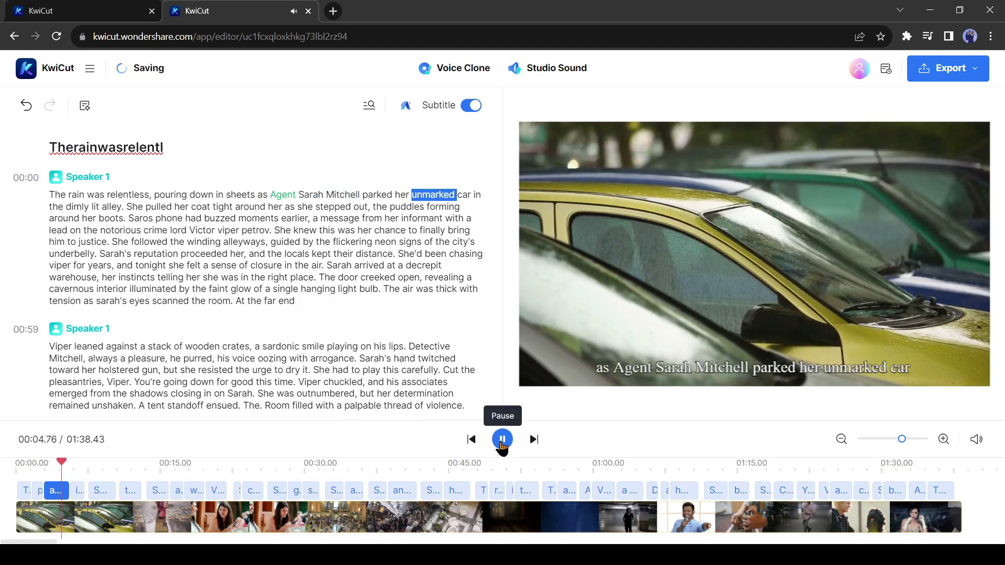
click(503, 441)
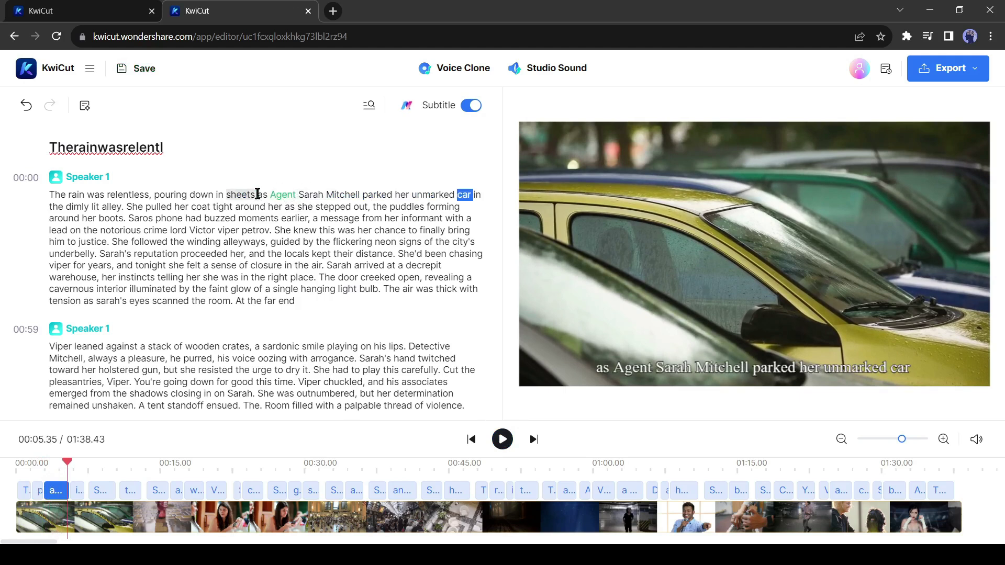
click(277, 193)
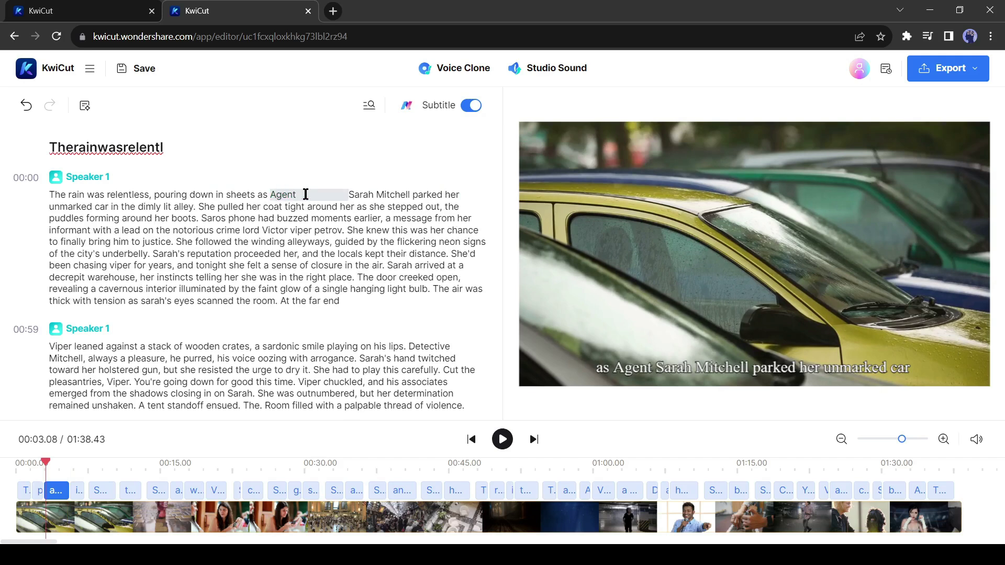
double_click(292, 194)
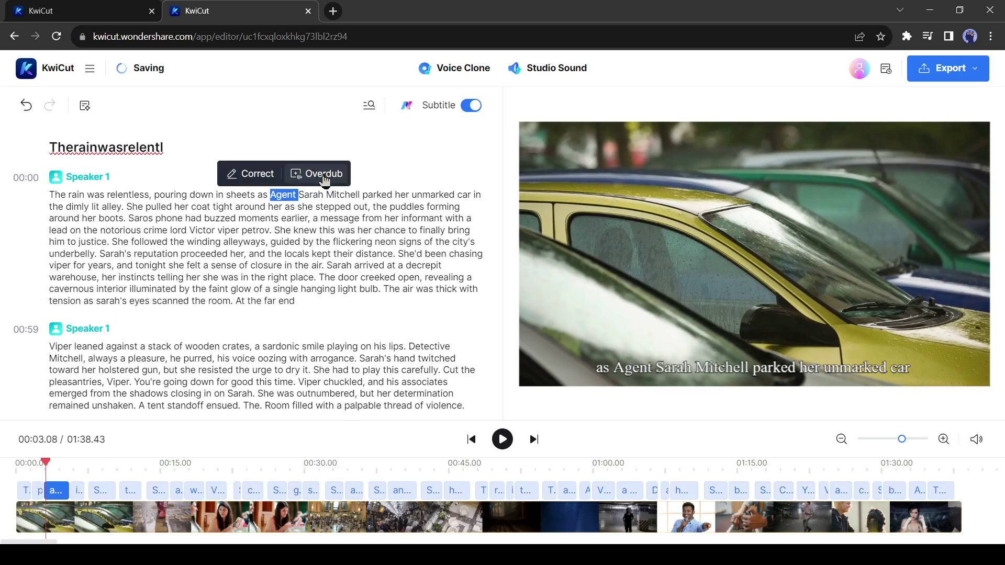
click(323, 174)
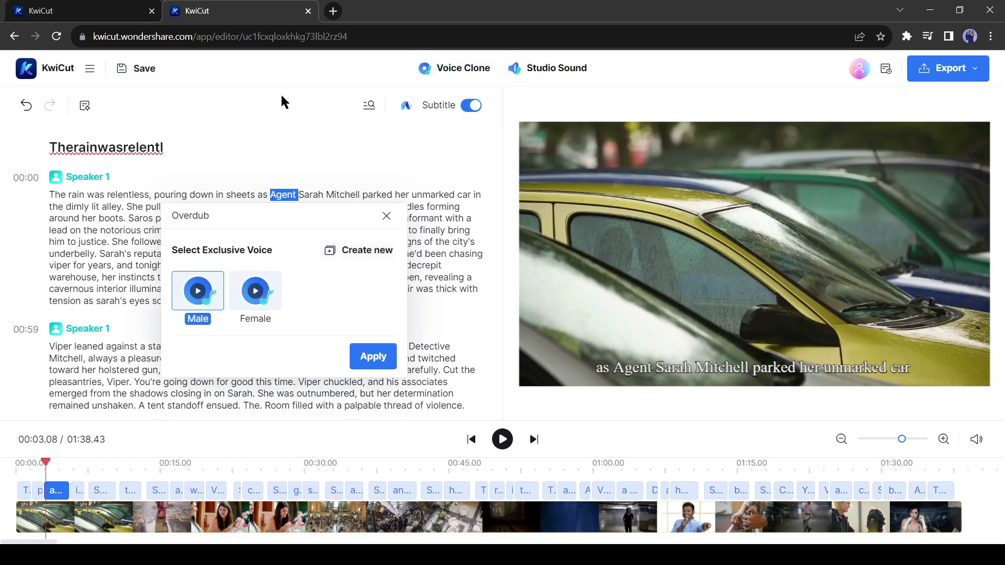
click(363, 252)
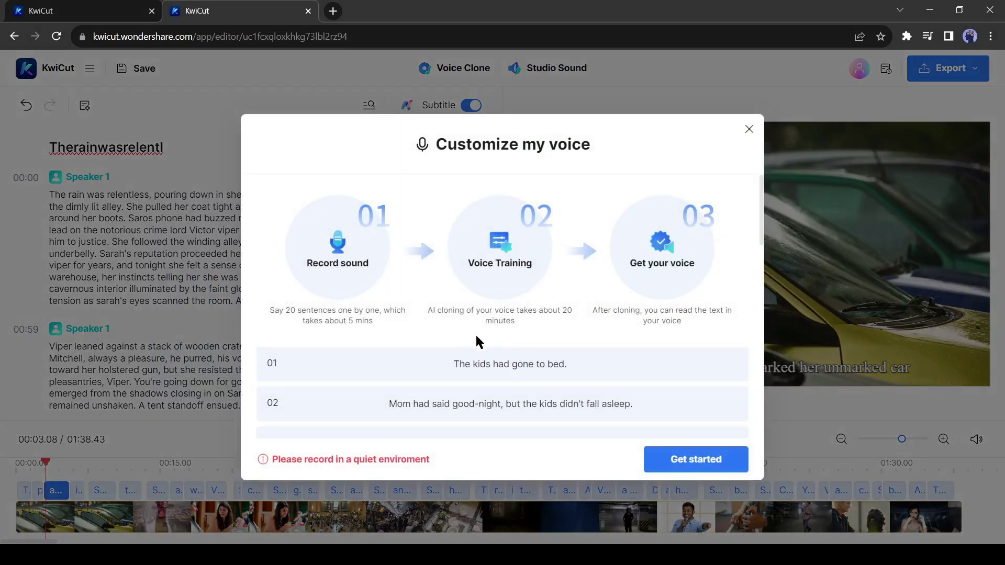
scroll(477, 341, down, 1)
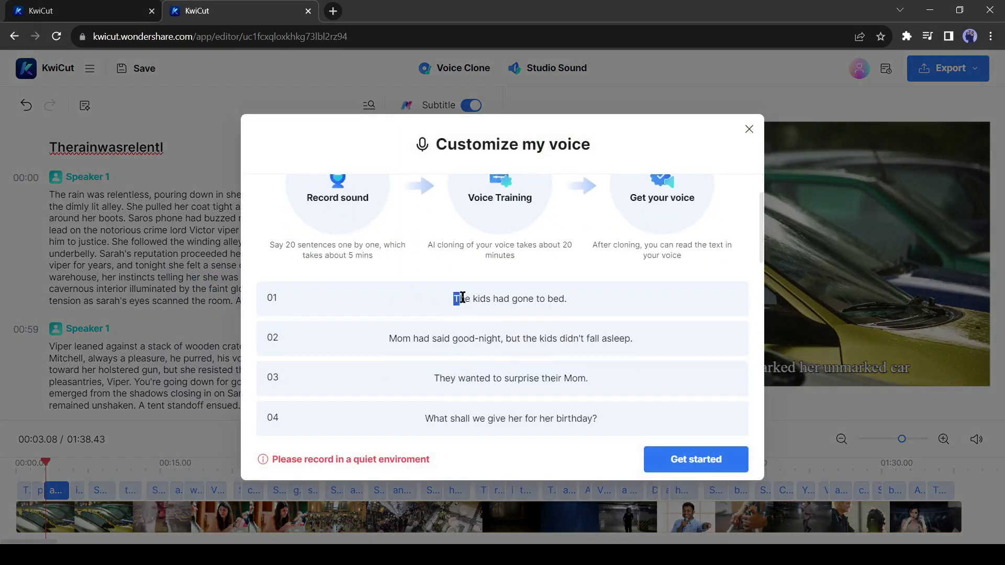
drag(462, 297, 583, 302)
click(539, 298)
scroll(276, 310, down, 1)
scroll(277, 312, down, 1)
scroll(275, 311, down, 1)
scroll(276, 311, down, 1)
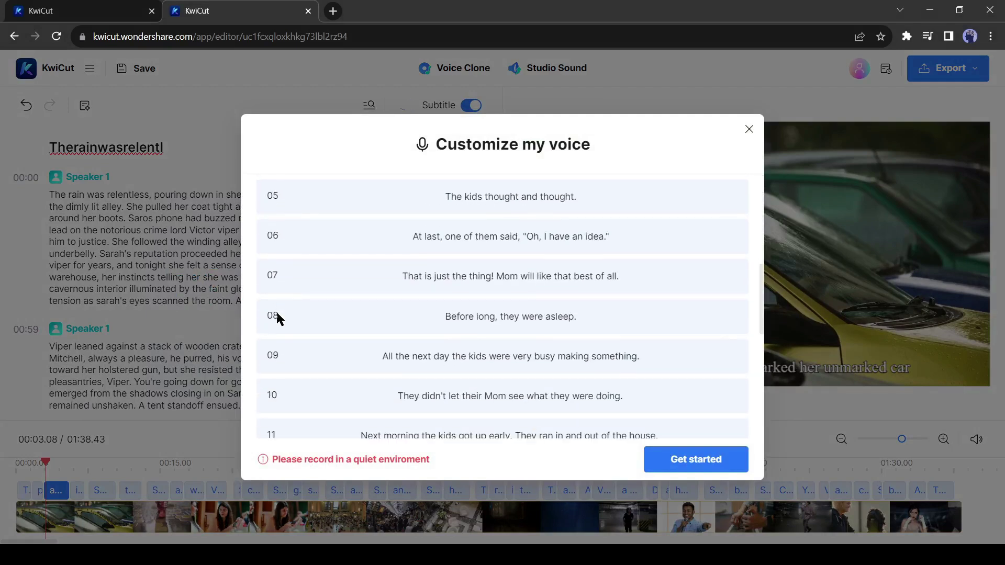
scroll(275, 311, down, 2)
scroll(277, 312, down, 1)
scroll(276, 312, down, 1)
scroll(276, 310, down, 1)
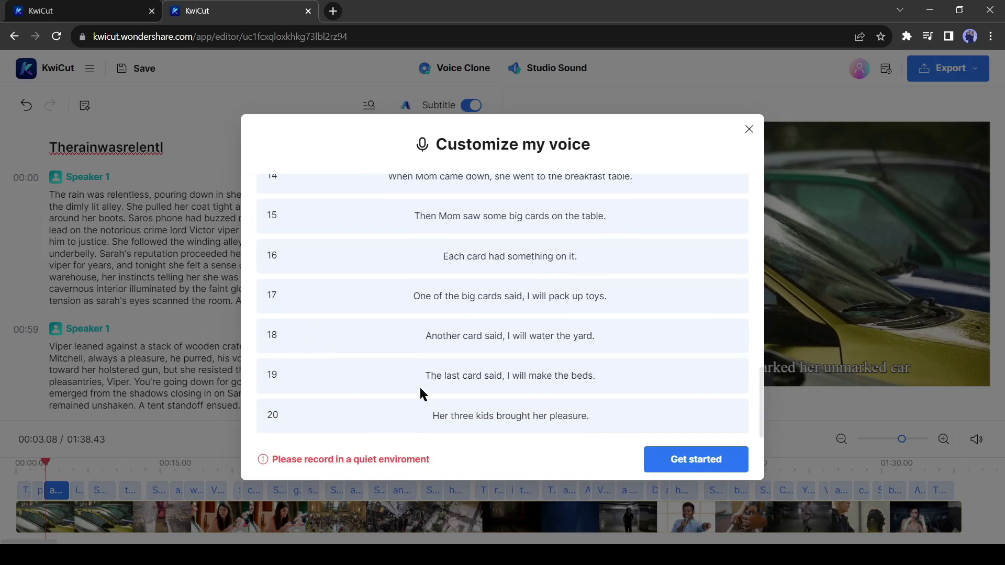
click(697, 457)
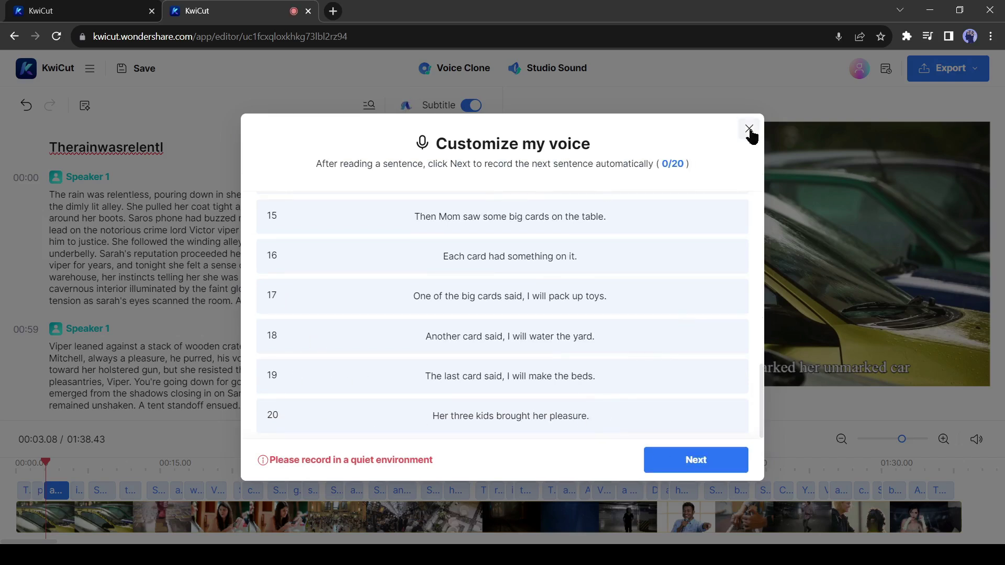
click(749, 129)
click(620, 206)
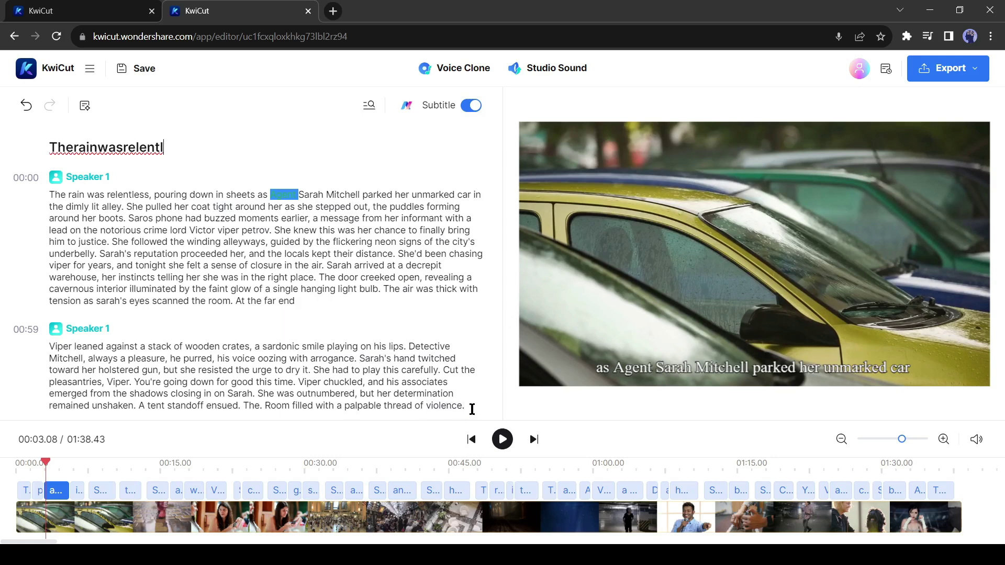
Delete the second paragraph, then undo to restore it
drag(402, 401, 49, 346)
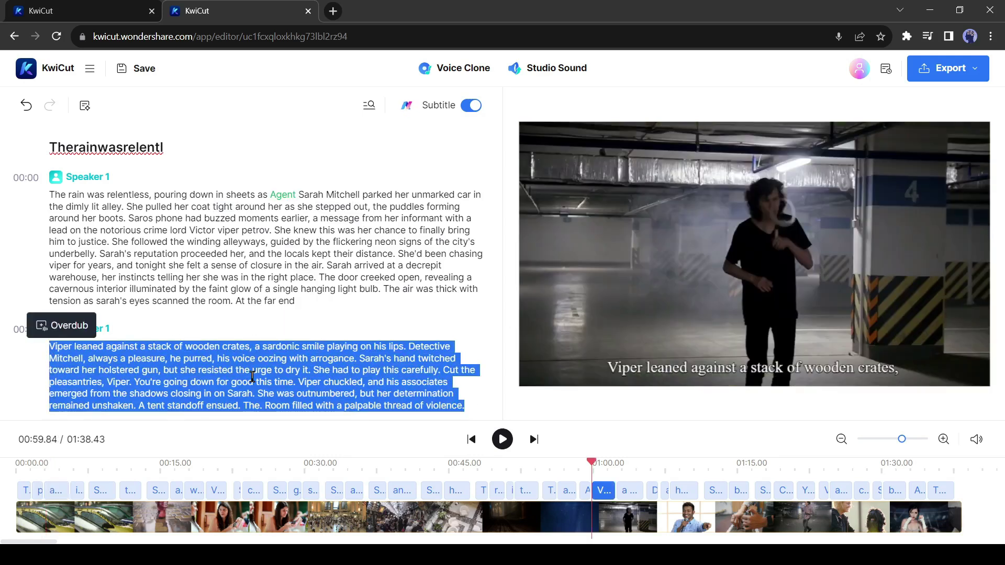
key(Delete)
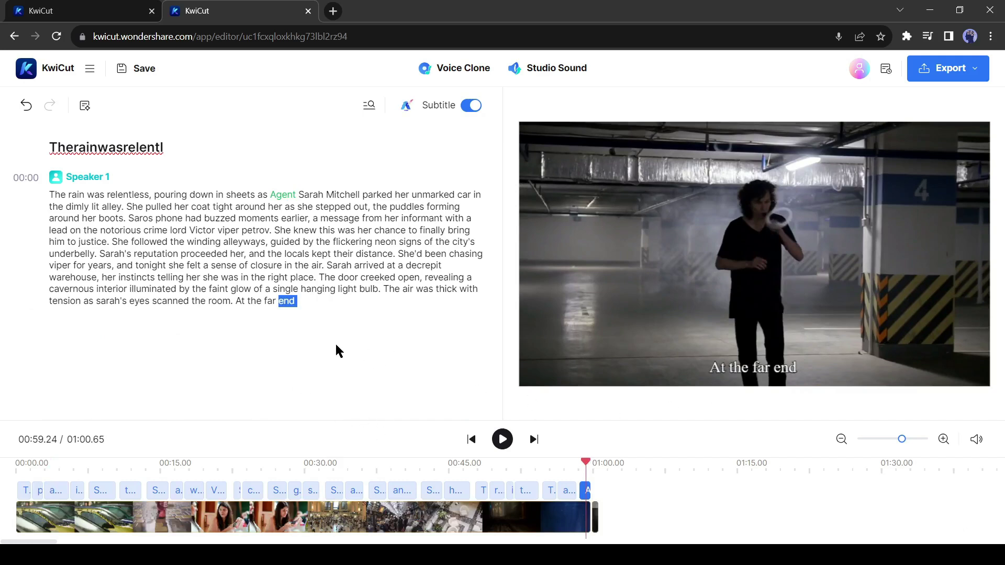
key(ctrl+z)
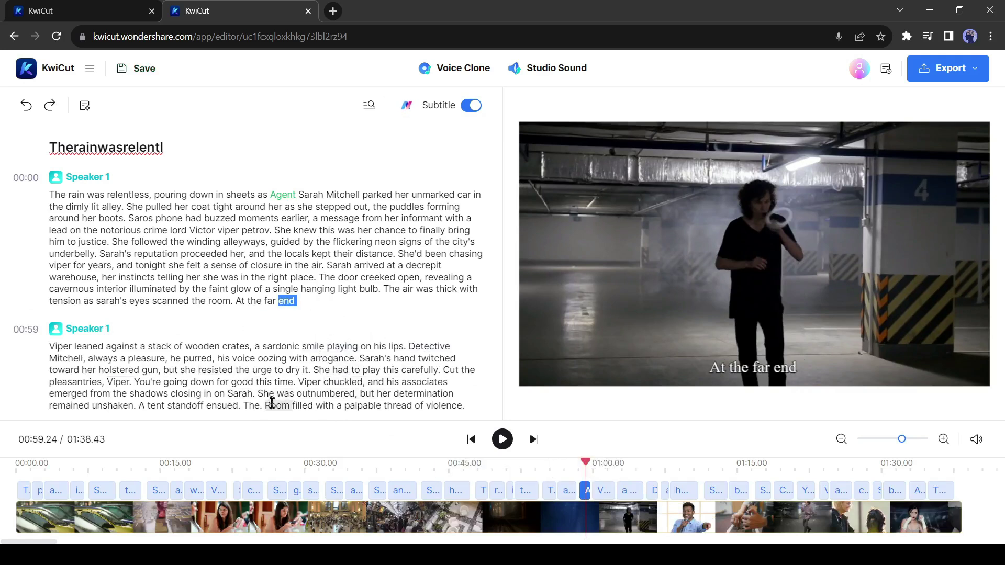
Delete the final 'palpable thread of violence' sentence and replay the shortened ending
click(940, 476)
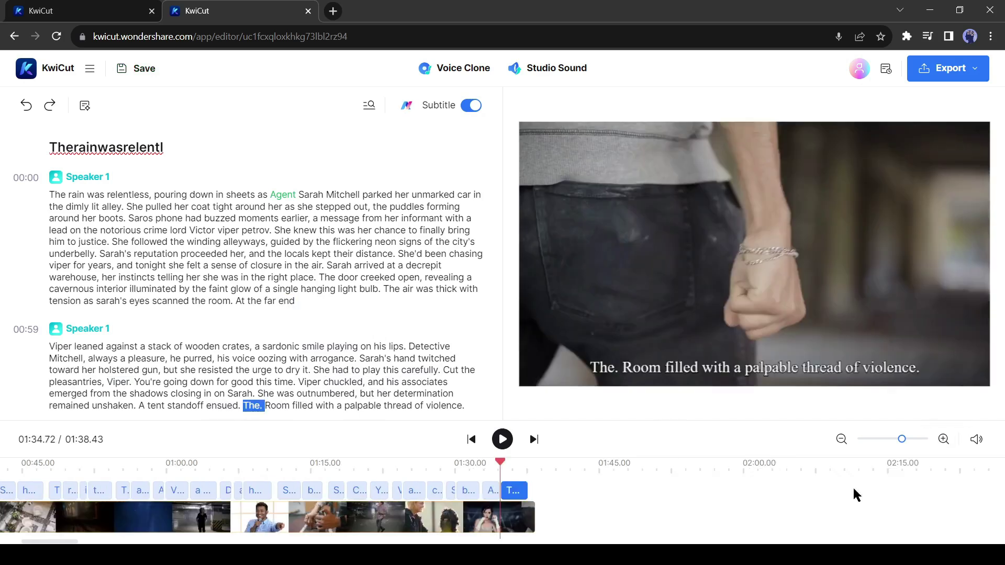
click(502, 439)
click(502, 440)
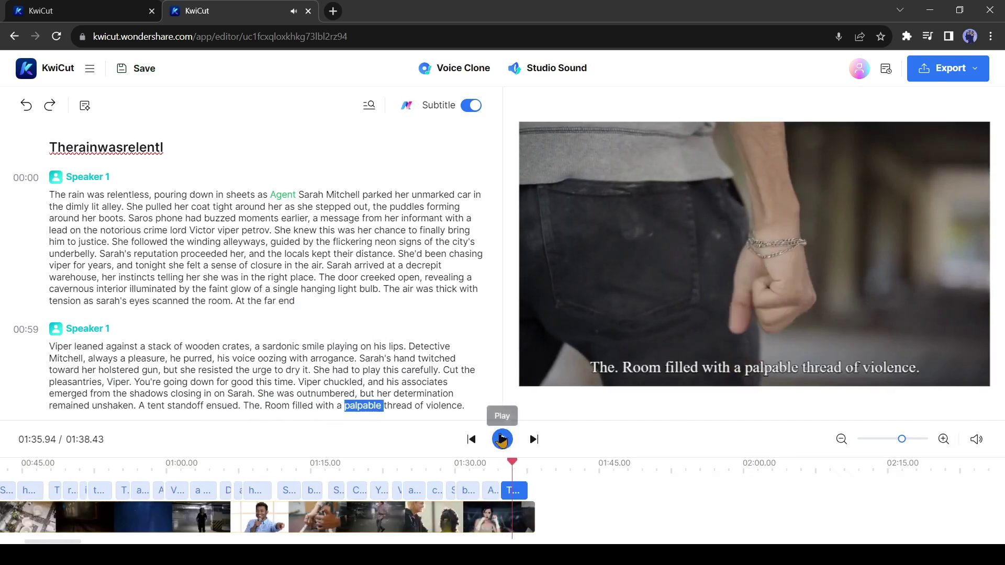
mouse_move(464, 406)
mouse_down()
mouse_move(263, 405)
mouse_move(465, 406)
mouse_up()
key(Delete)
click(464, 467)
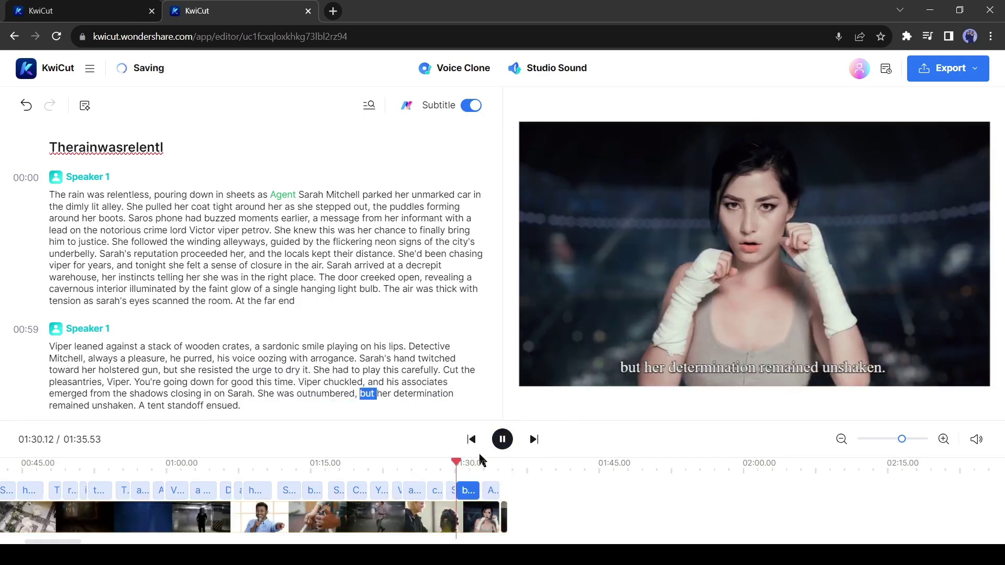
click(503, 439)
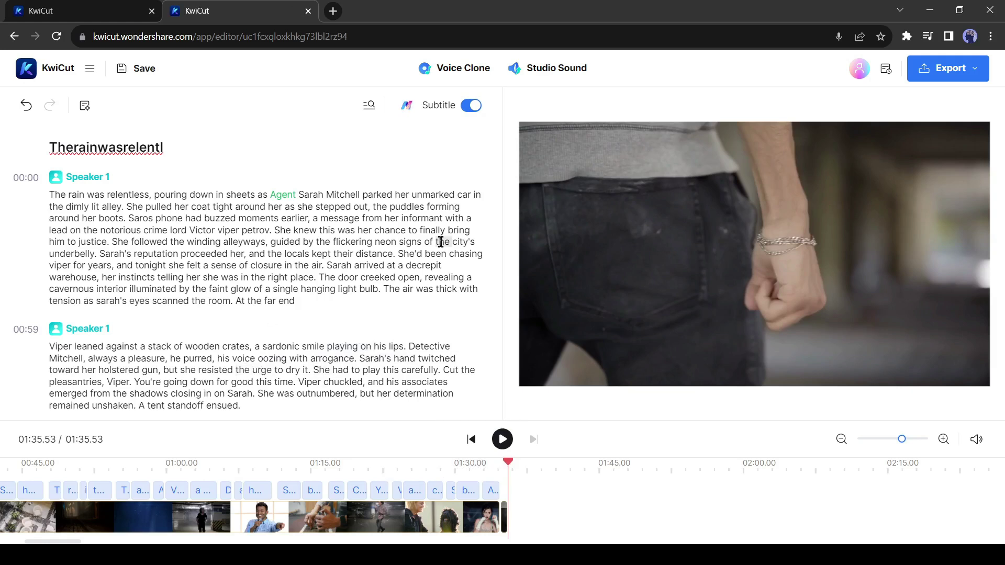
Look over the Studio Sound professional voice tones and the export format choices
click(272, 467)
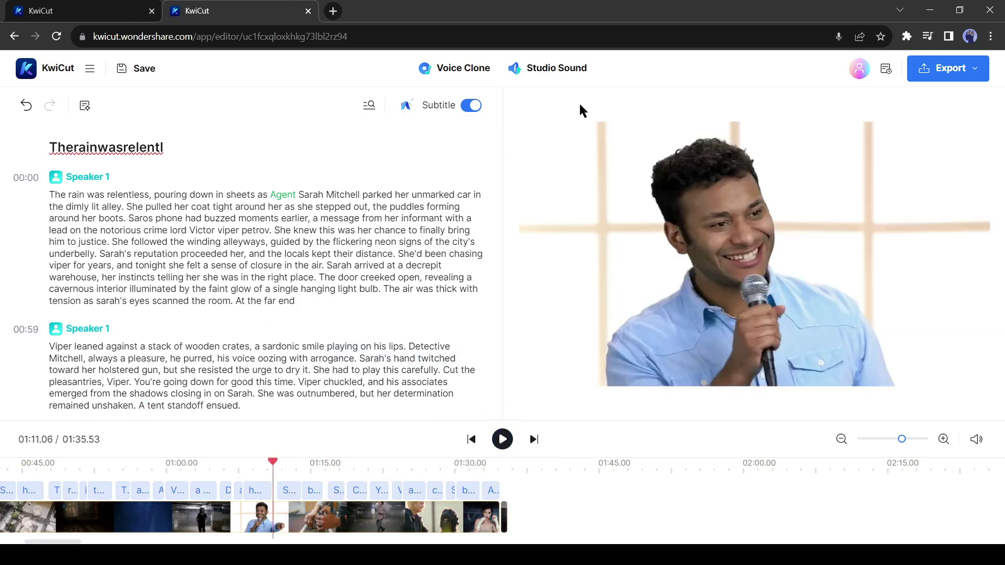
click(560, 73)
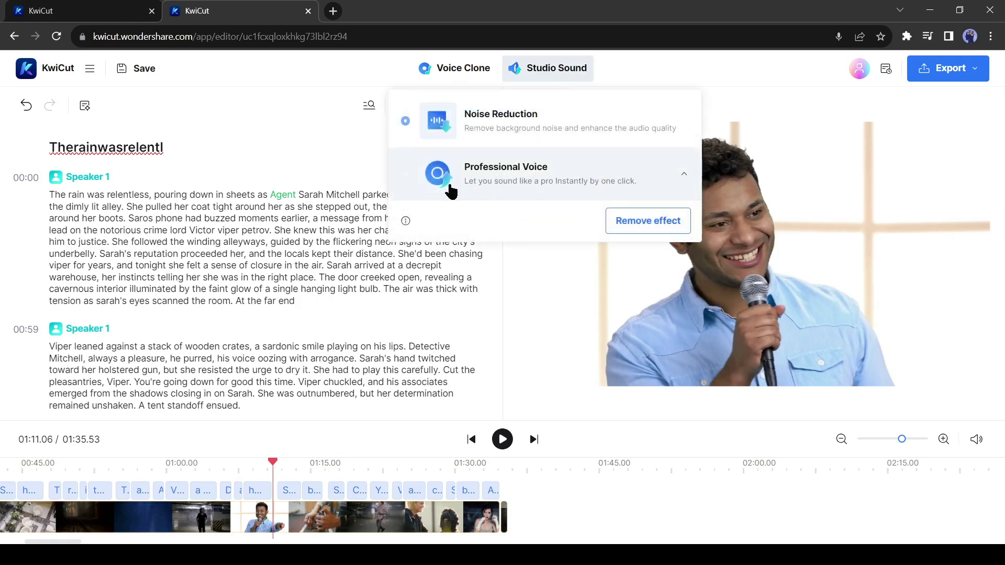
click(657, 181)
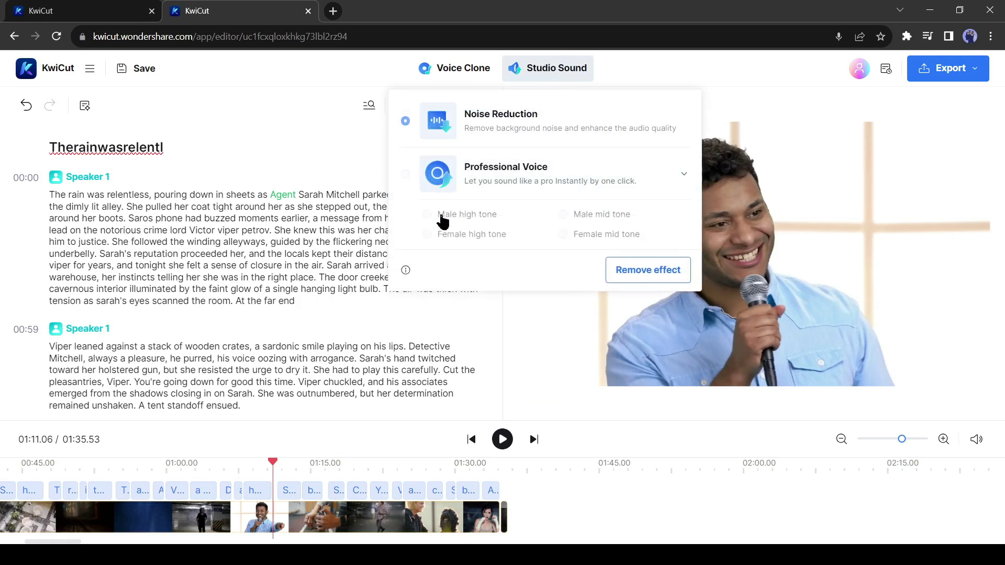
click(974, 69)
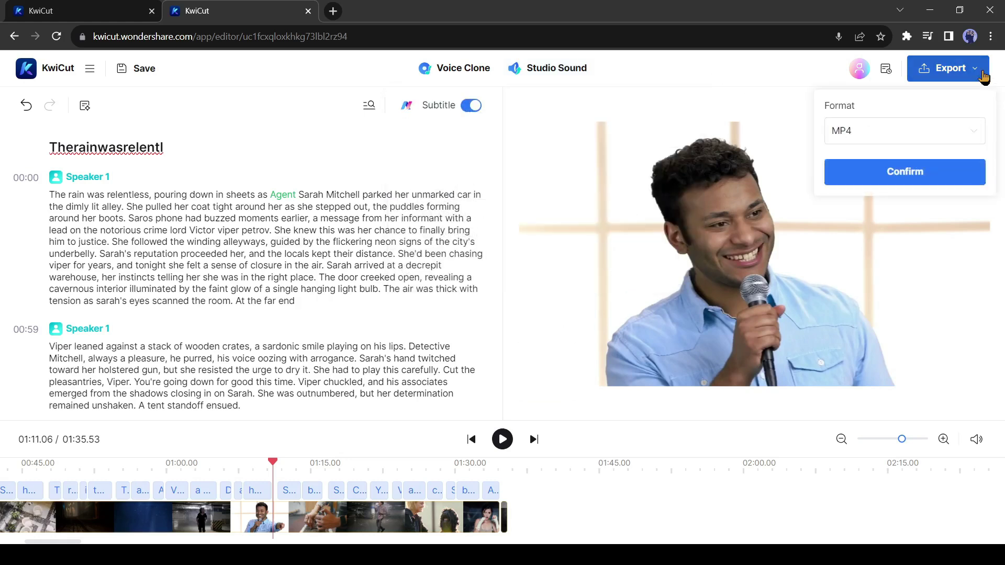
click(978, 130)
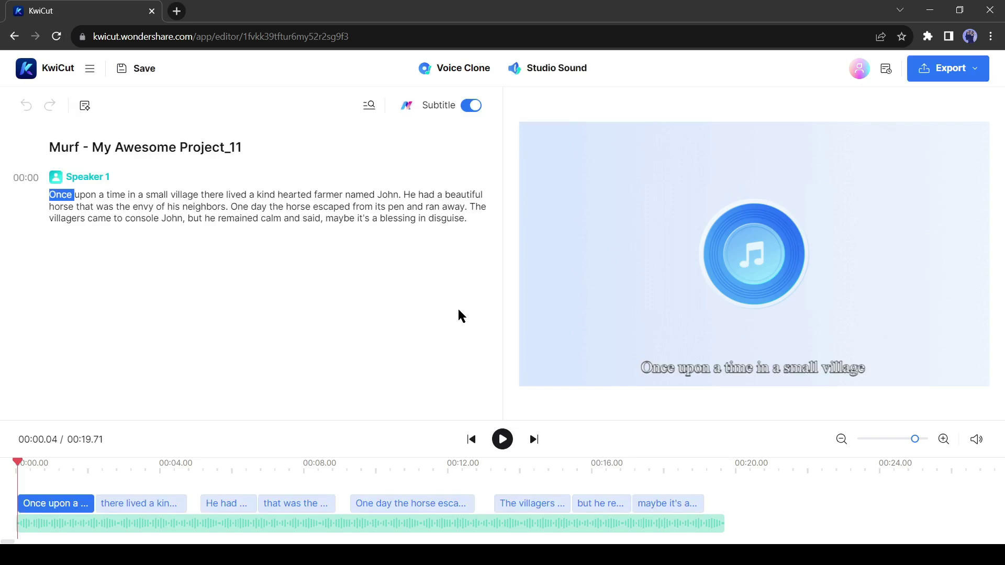
Play the Murf story audio and pause it at 00:11.33
click(501, 440)
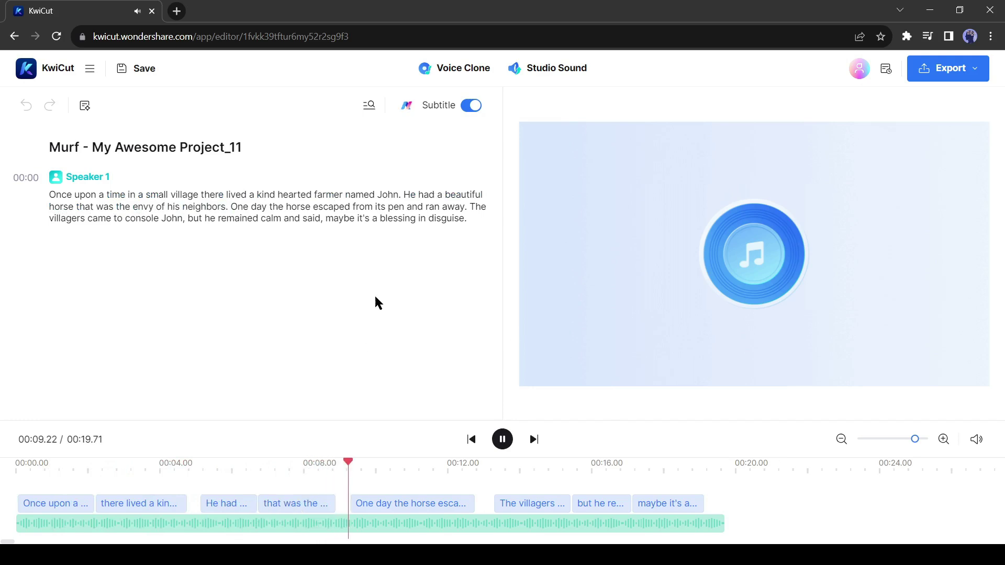
click(502, 439)
Apply Studio Sound Noise Reduction, check the task list, and dismiss the completion notice
click(541, 84)
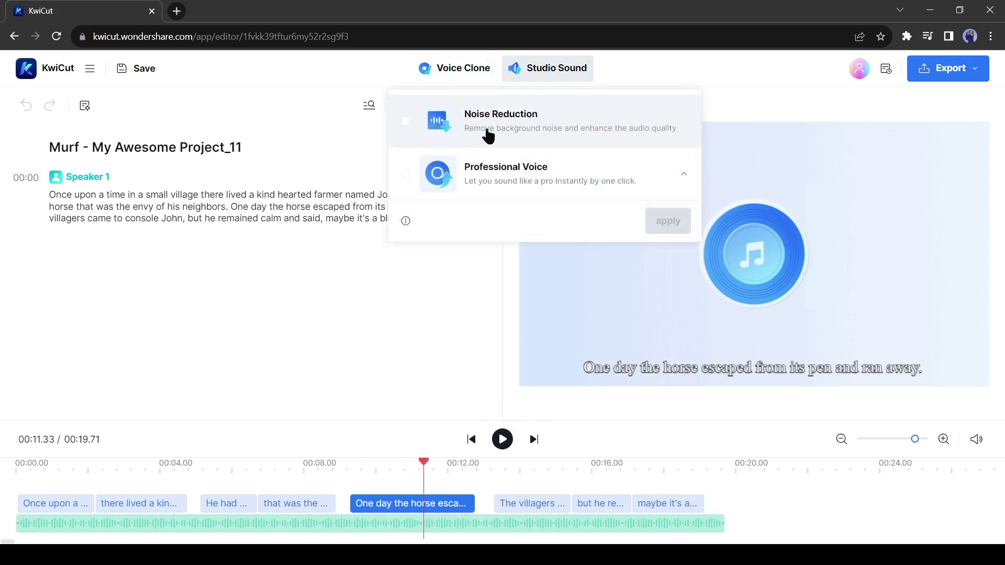
click(487, 135)
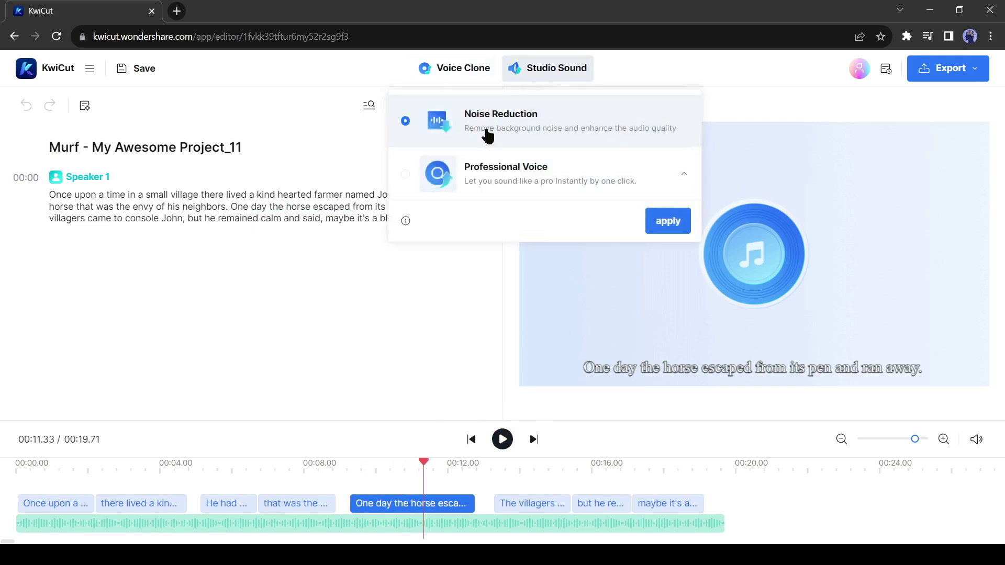
click(668, 221)
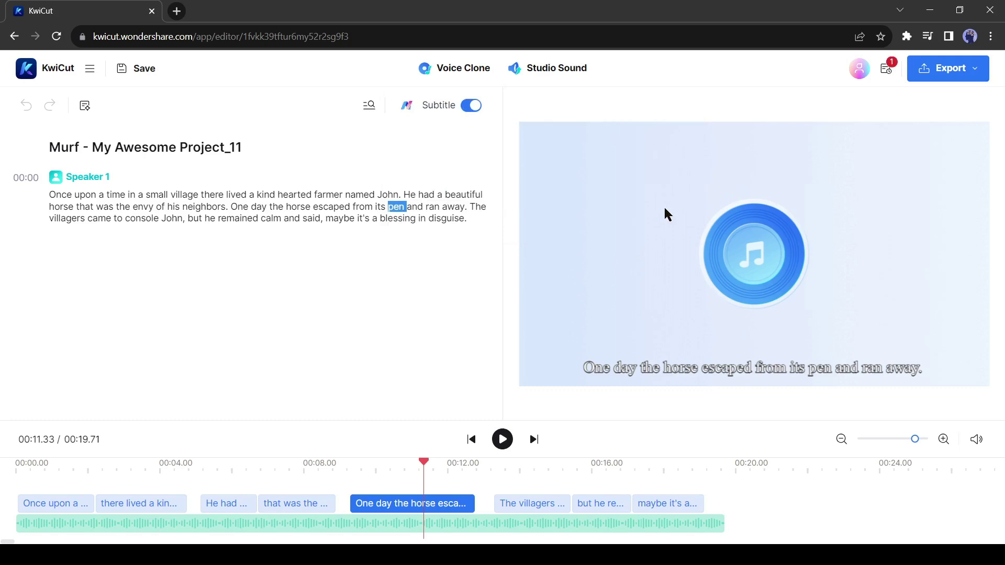
click(888, 71)
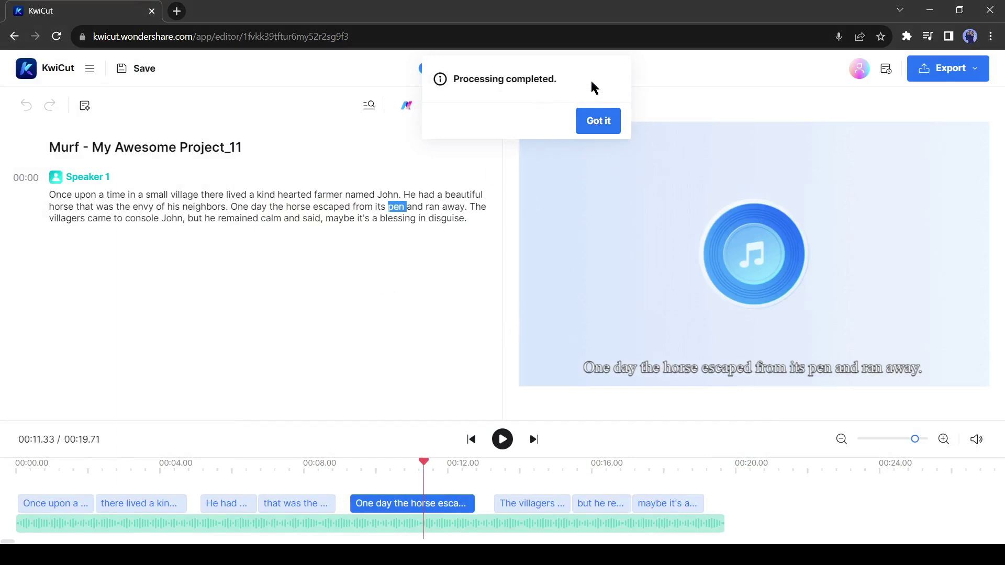
click(599, 122)
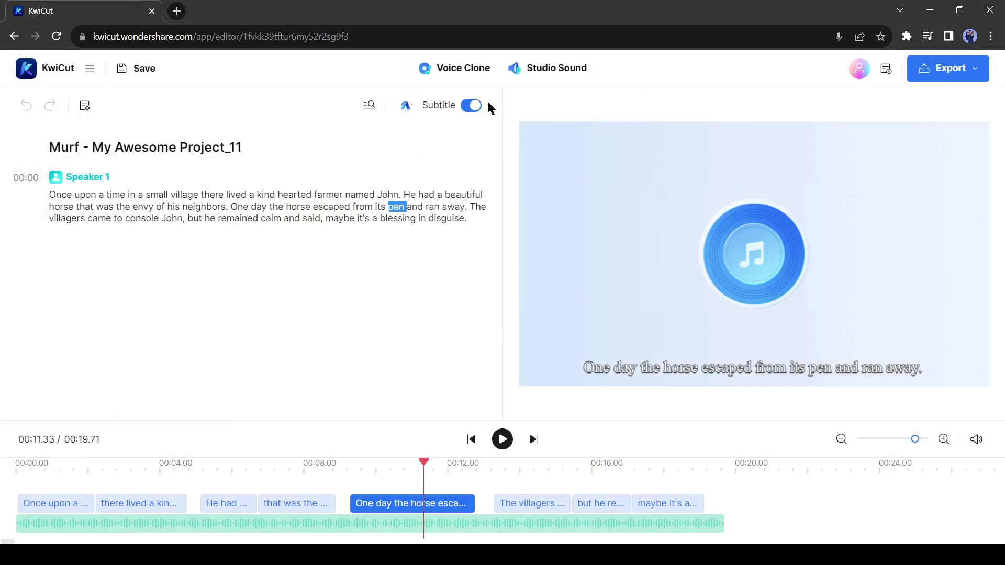
Replay the noise-reduced story from the start and review the Professional Voice tones
click(472, 439)
click(503, 440)
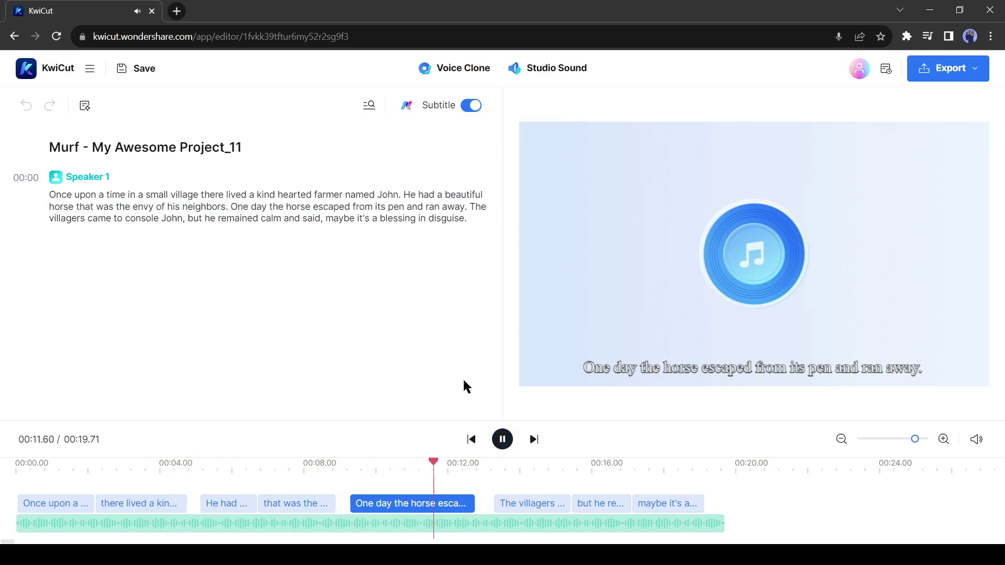
click(509, 446)
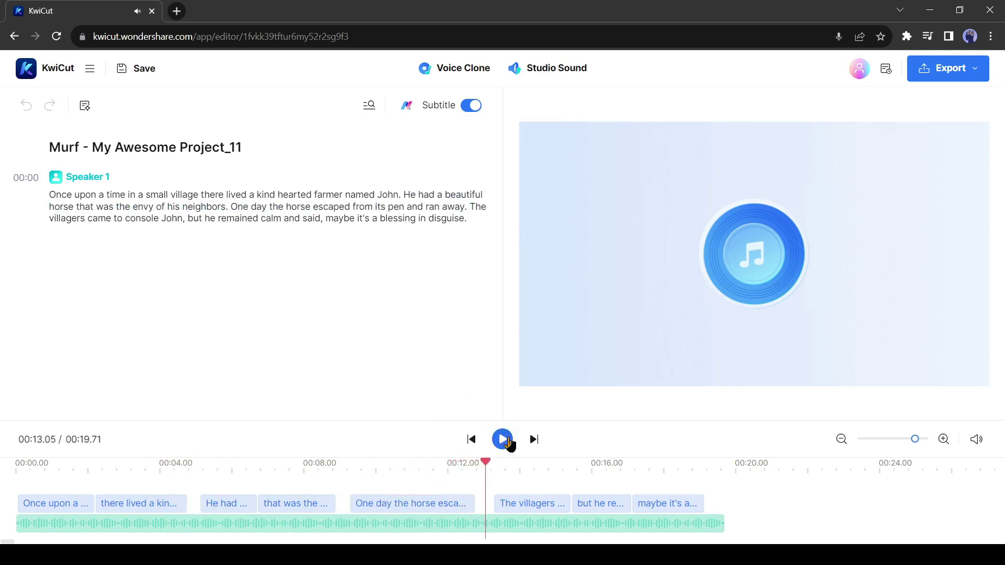
click(578, 73)
click(541, 179)
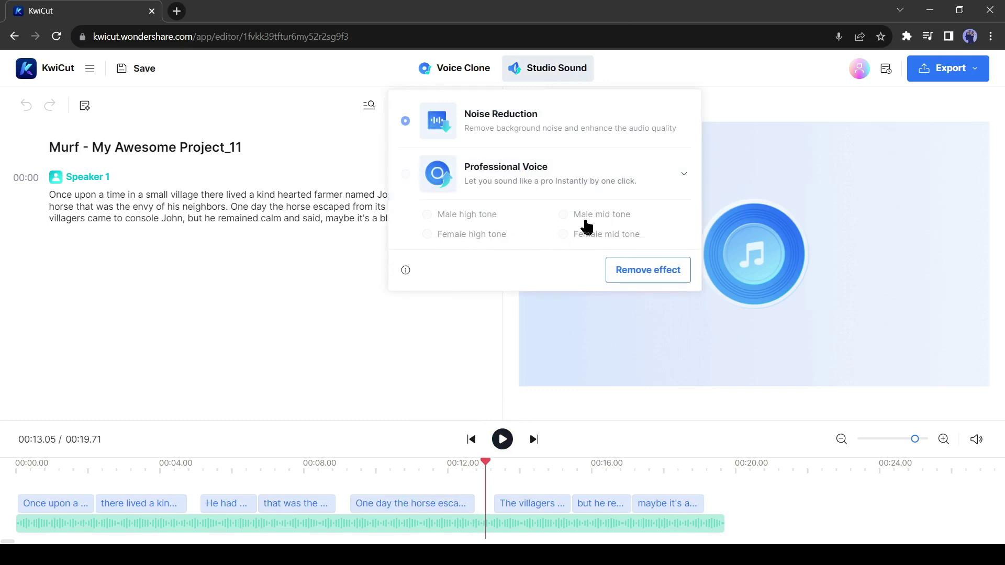
click(399, 174)
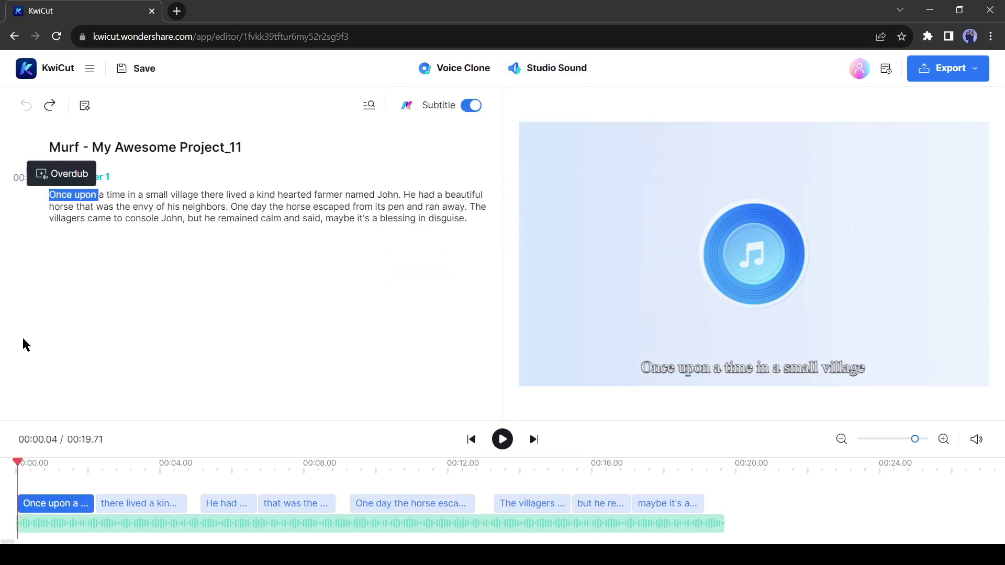
Delete 'Once upon' and 'kind hearted', trimming the clip to 18.71 seconds
key(Delete)
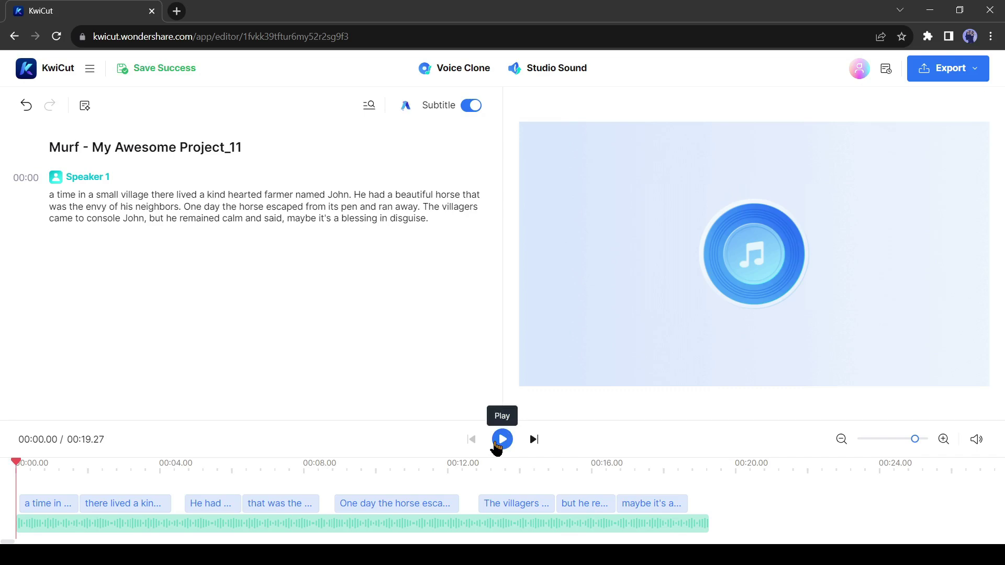
click(502, 440)
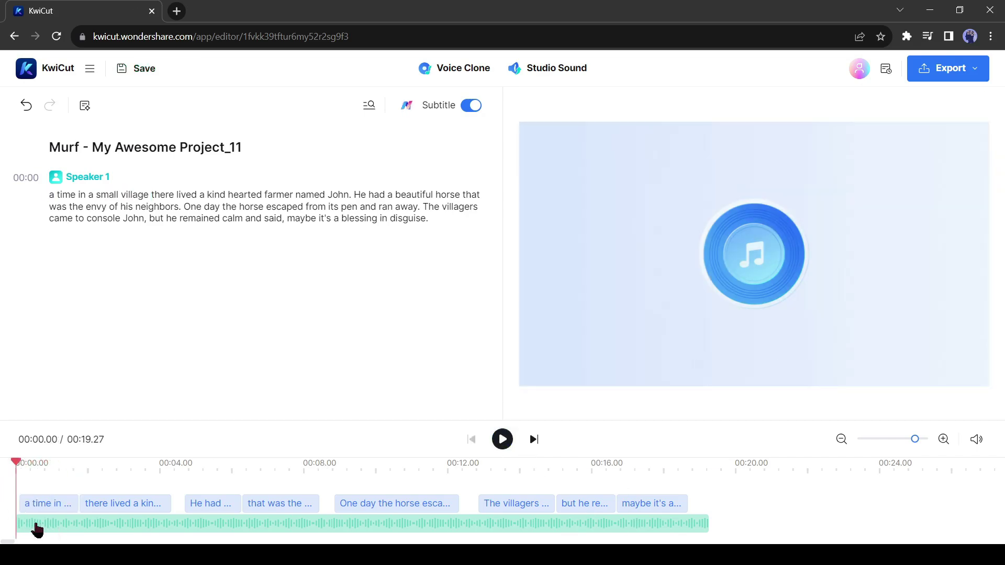
click(162, 195)
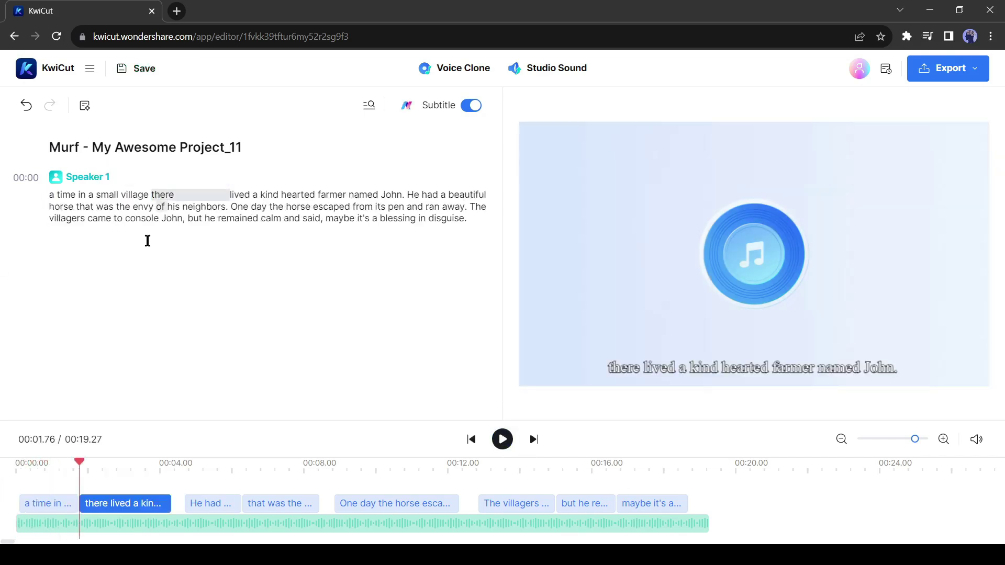
drag(234, 195, 264, 207)
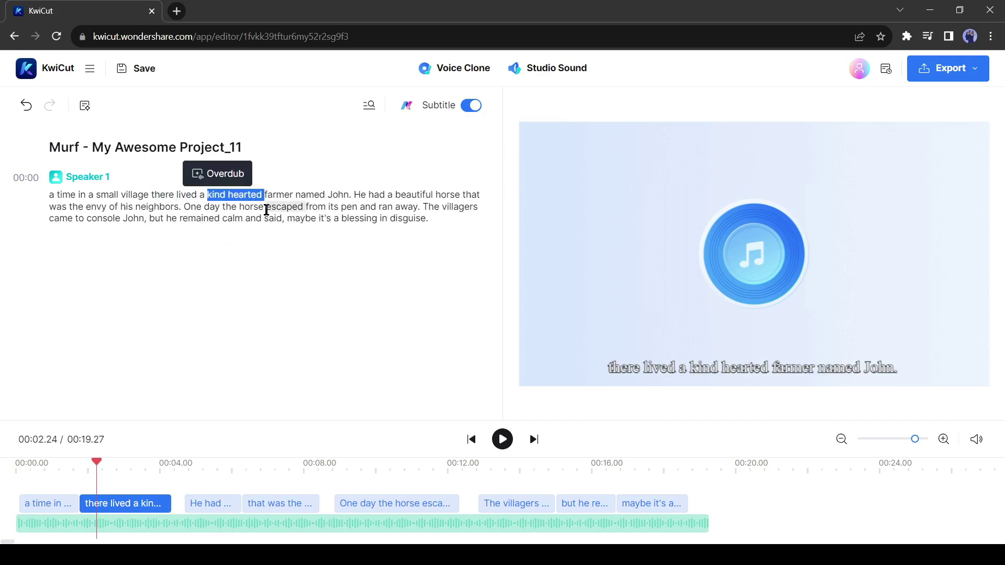
key(Delete)
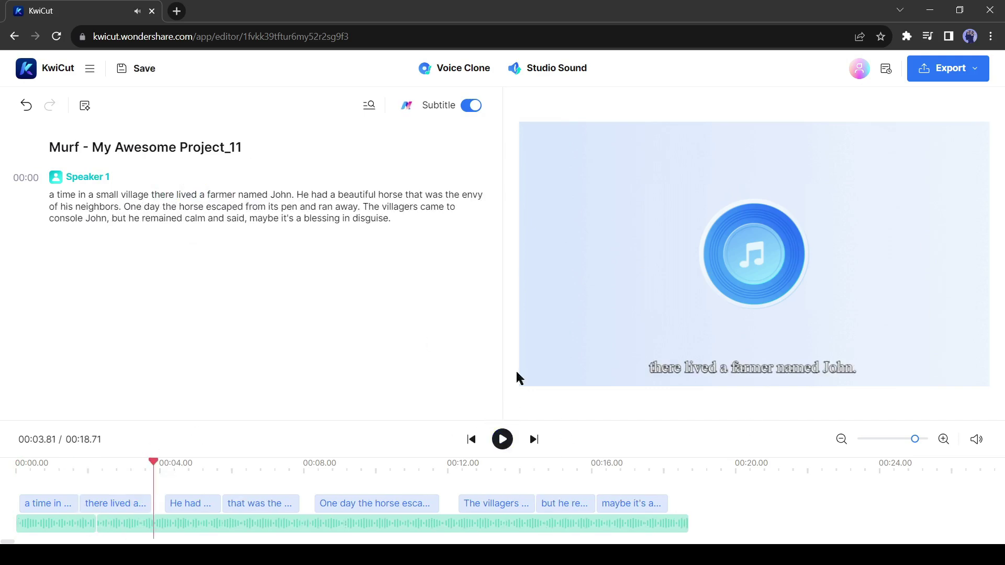
Export the trimmed farmer story project in MP3 format
click(946, 70)
click(940, 135)
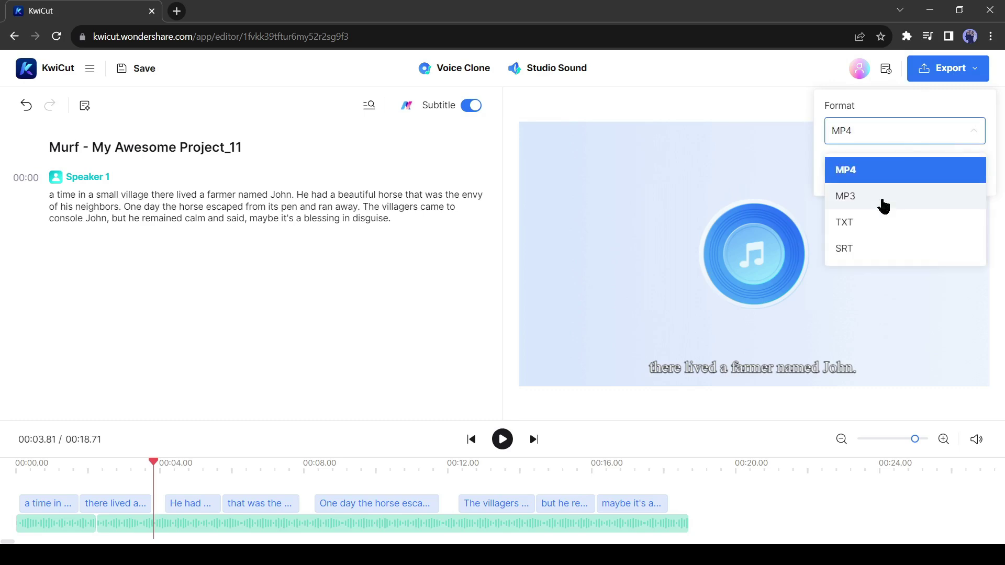
click(898, 203)
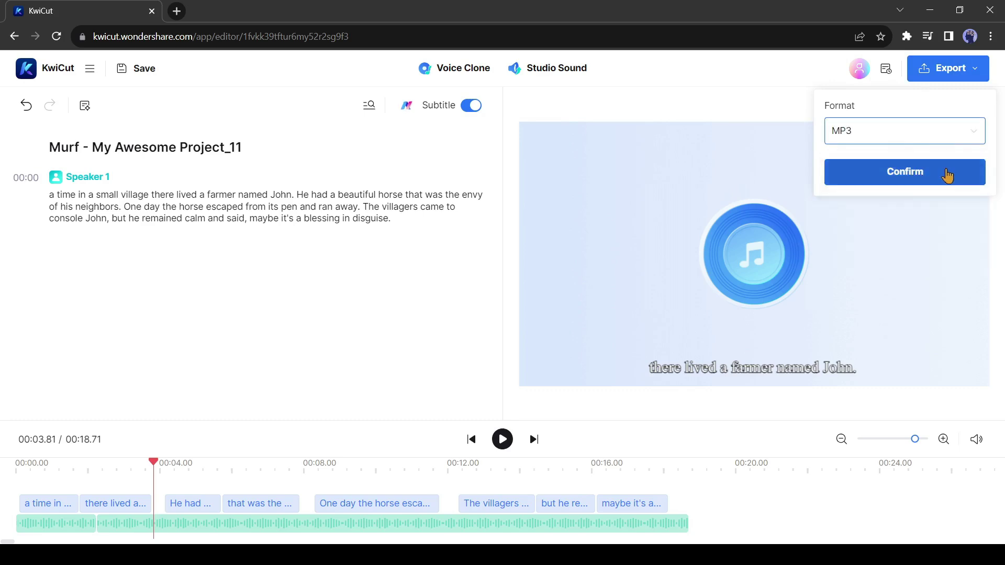
click(844, 175)
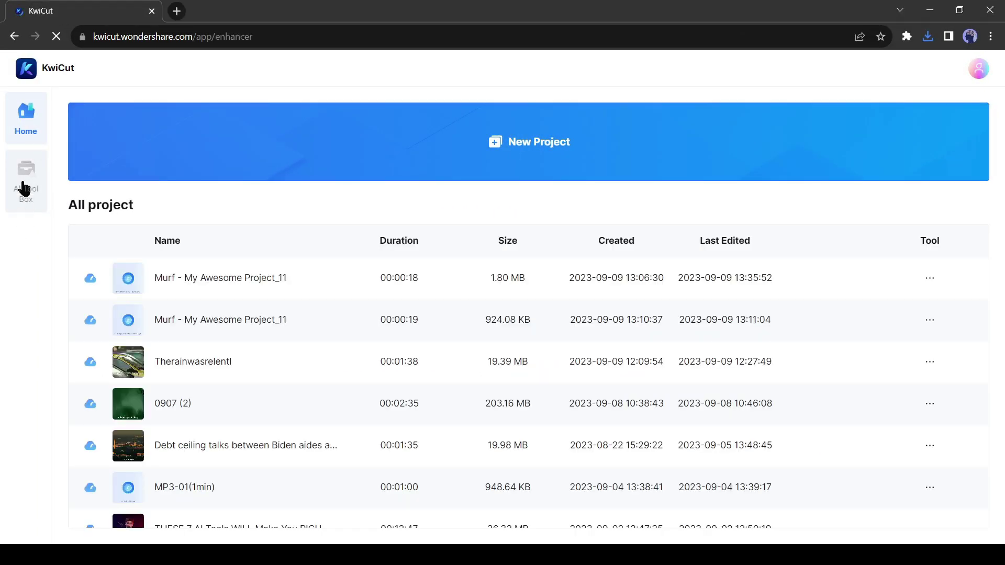
Open the AI Tool Box Enhancer and begin uploading a video or image
click(16, 176)
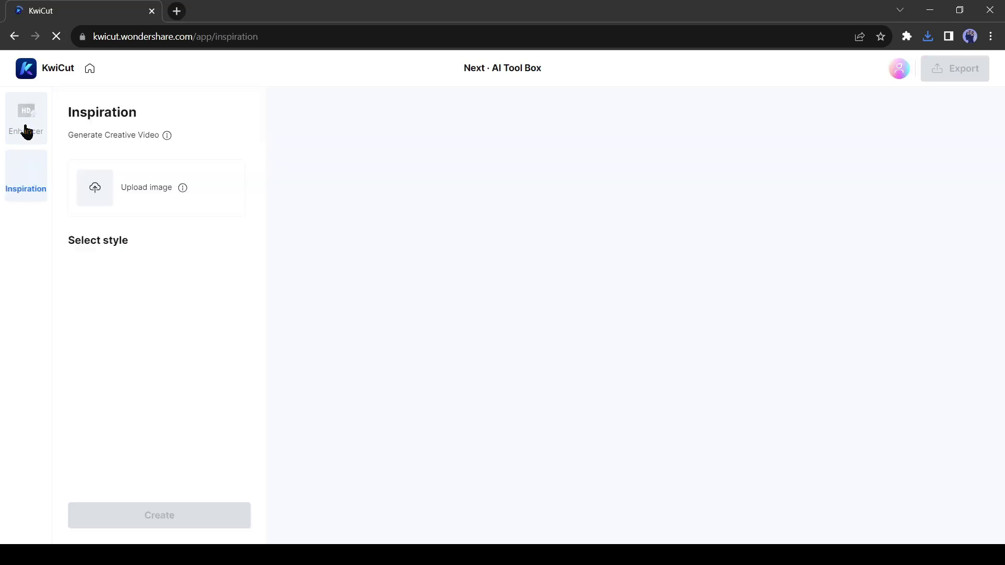
click(26, 123)
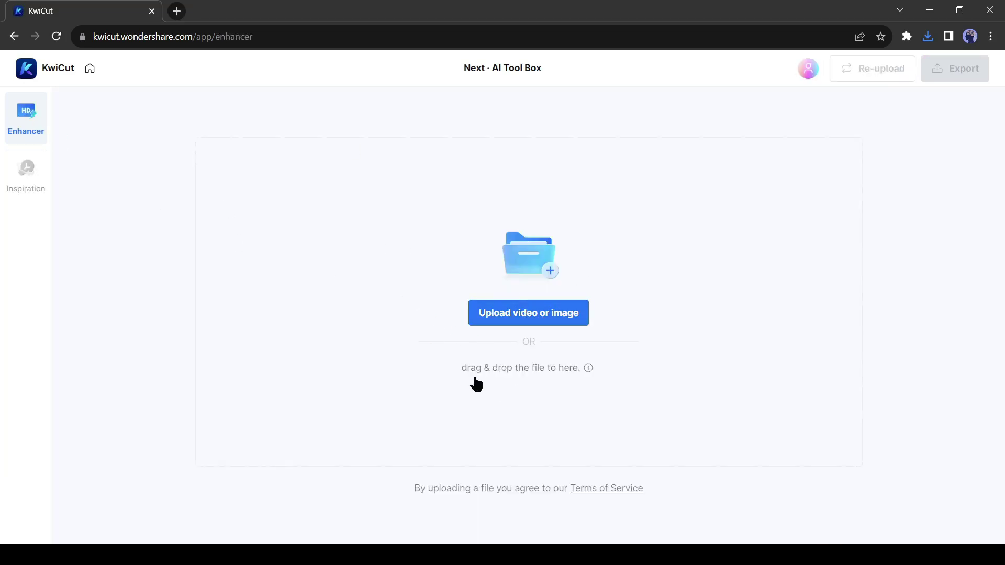
click(566, 311)
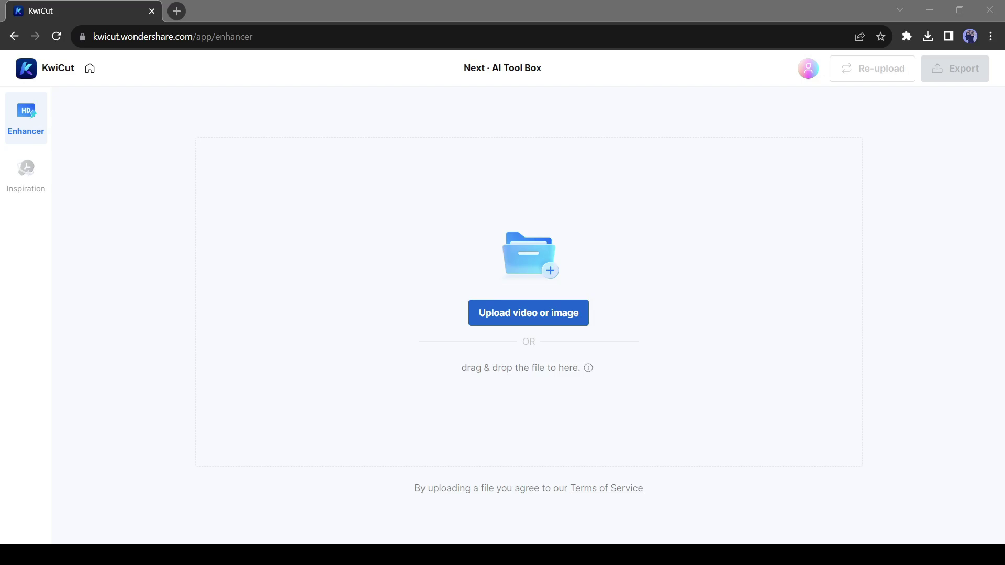
Enhance the chosen photo, inspect the comparison, then leave for the Inspiration tool
key(Return)
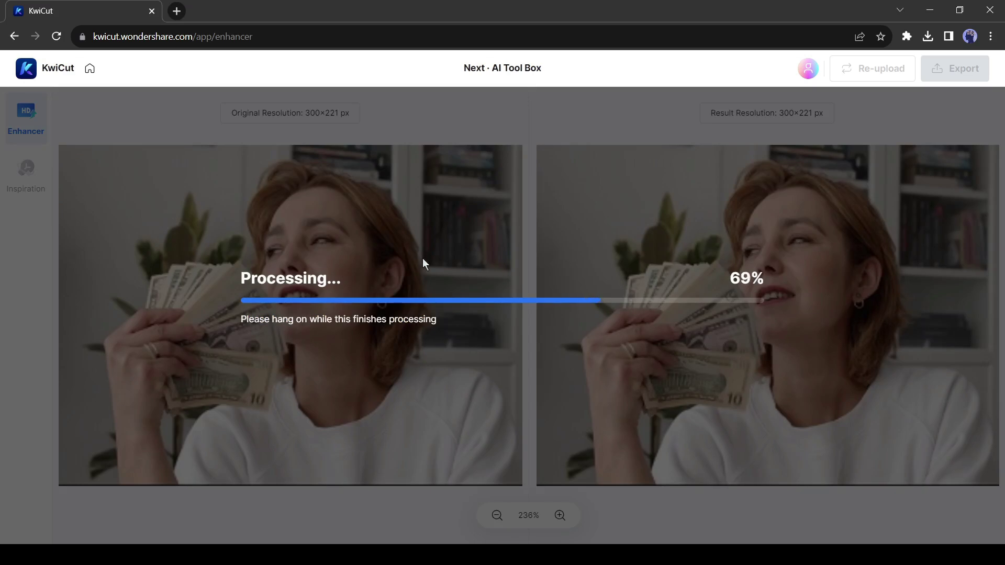
scroll(796, 291, down, 3)
scroll(796, 291, up, 2)
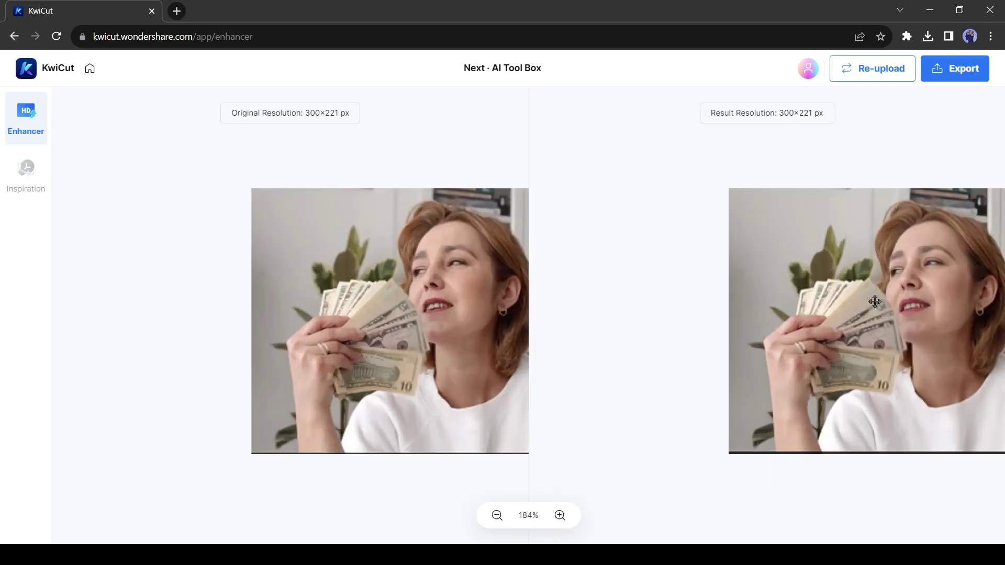
scroll(797, 291, up, 3)
drag(807, 290, 213, 176)
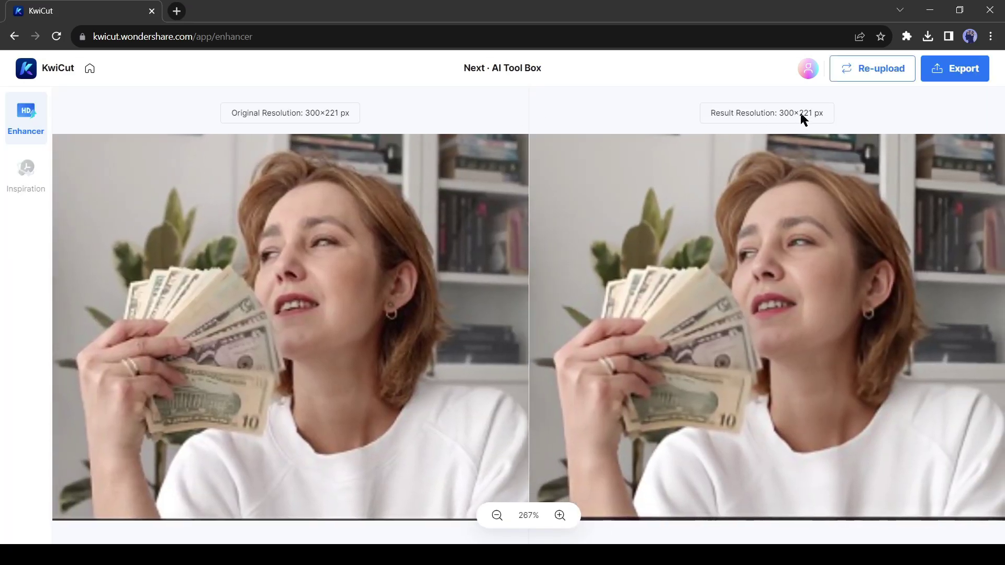
scroll(638, 333, down, 2)
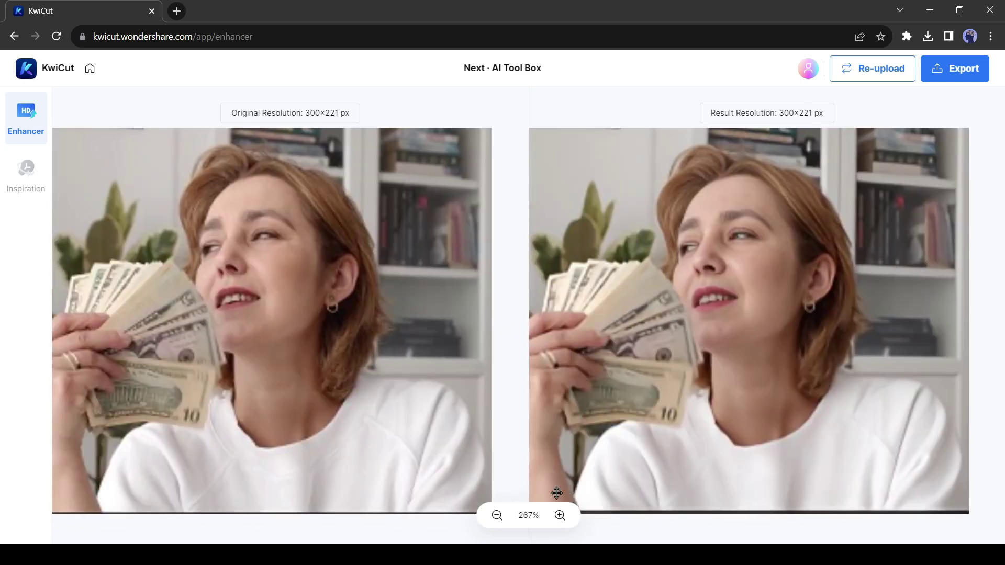
click(560, 516)
click(497, 515)
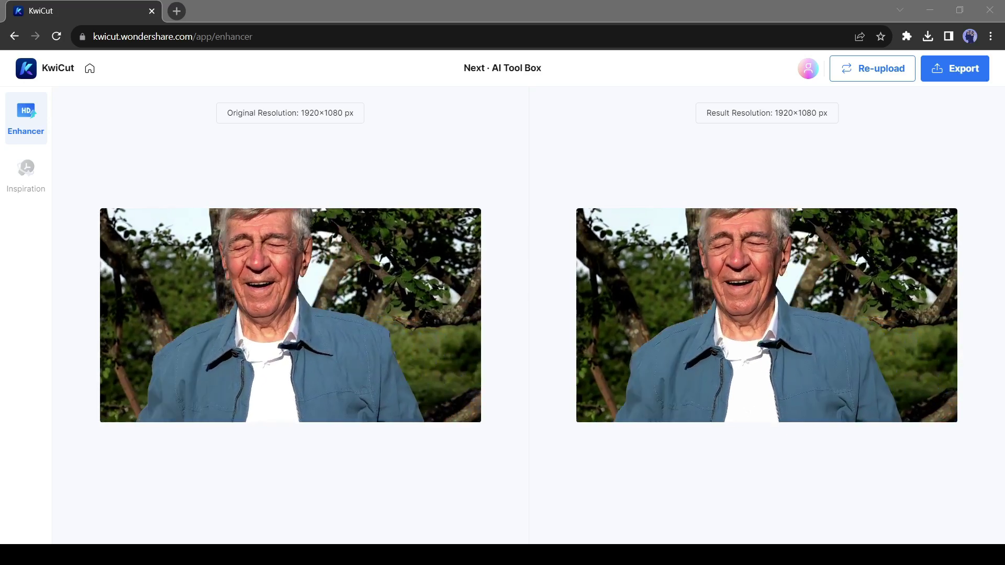
click(25, 174)
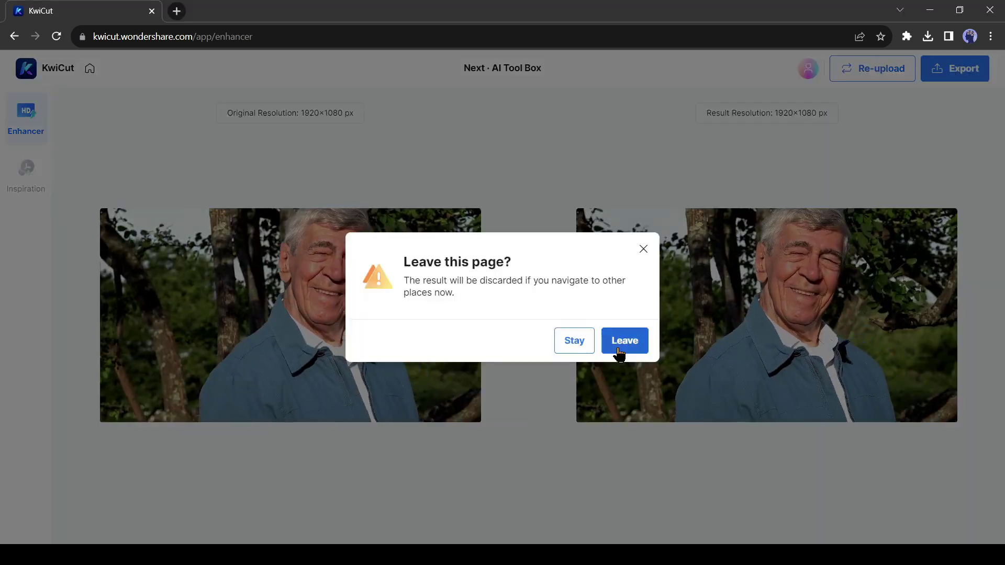
click(624, 338)
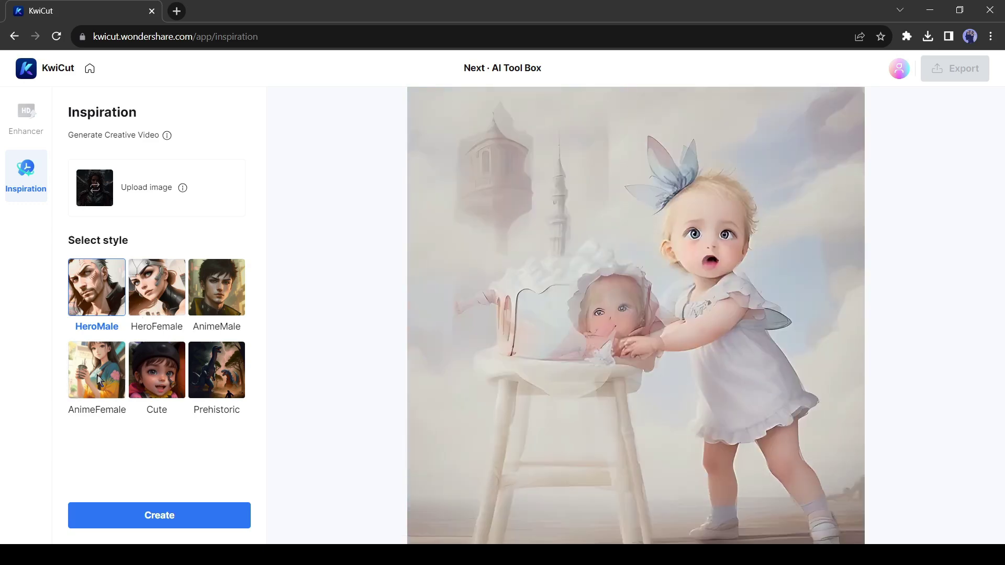
Create an AnimeFemale-style video, then a Prehistoric-style video from the uploaded image
click(96, 375)
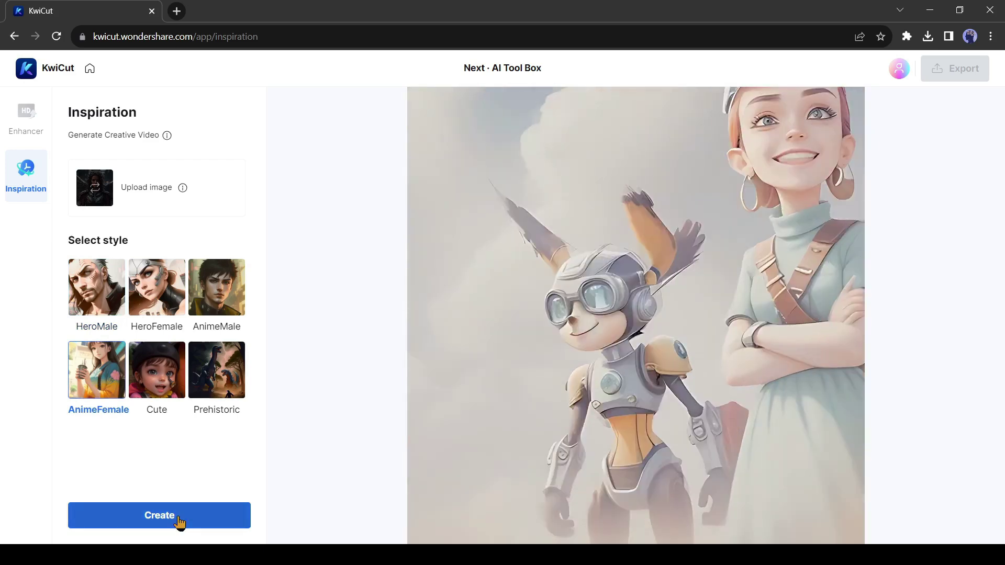
click(179, 518)
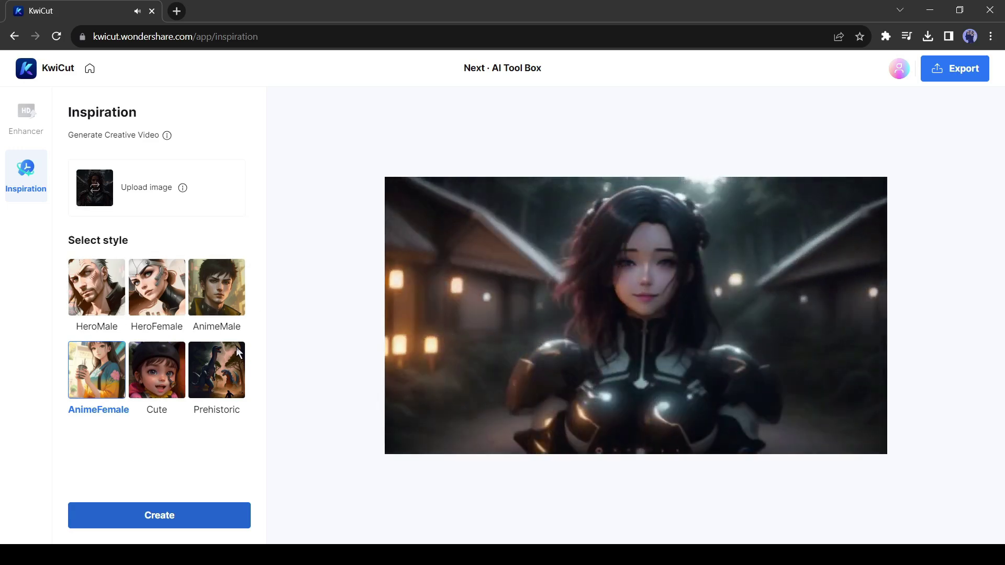
click(219, 374)
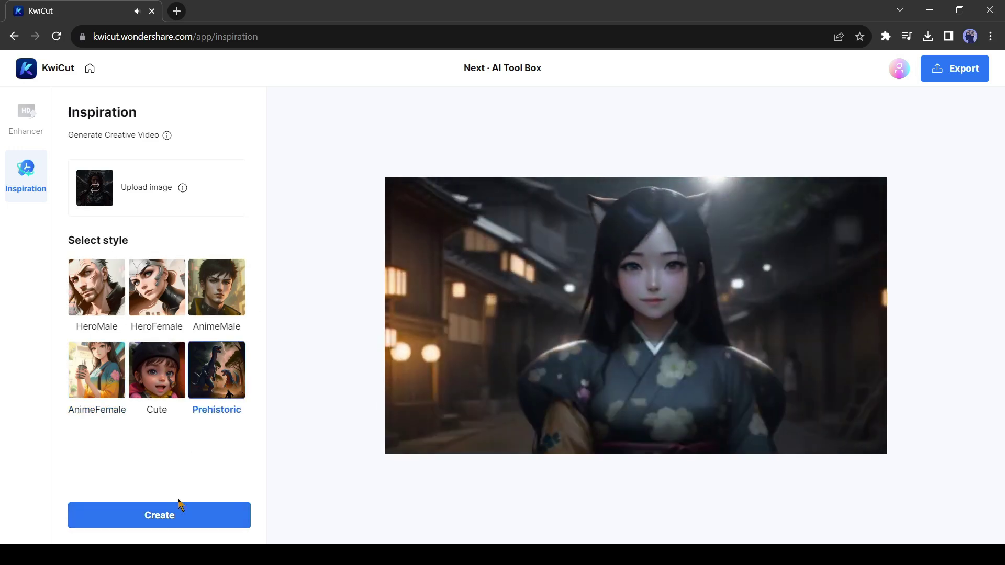
click(175, 516)
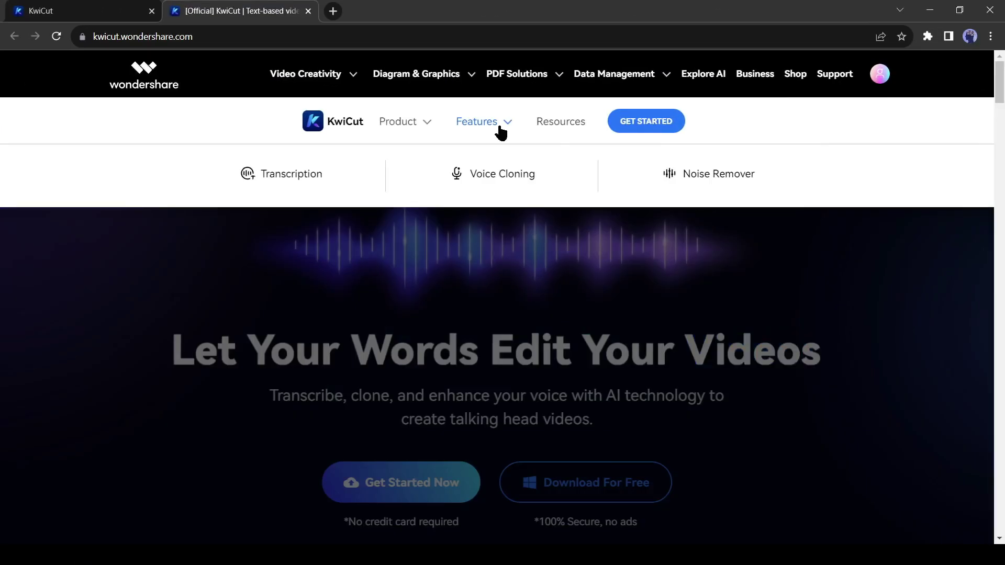
mouse_move(404, 121)
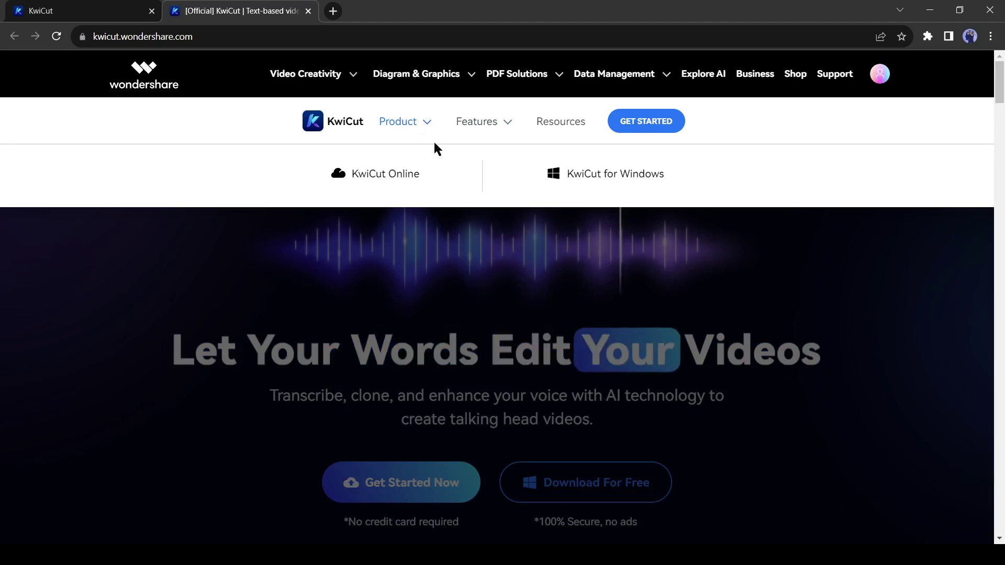
drag(999, 86, 1004, 502)
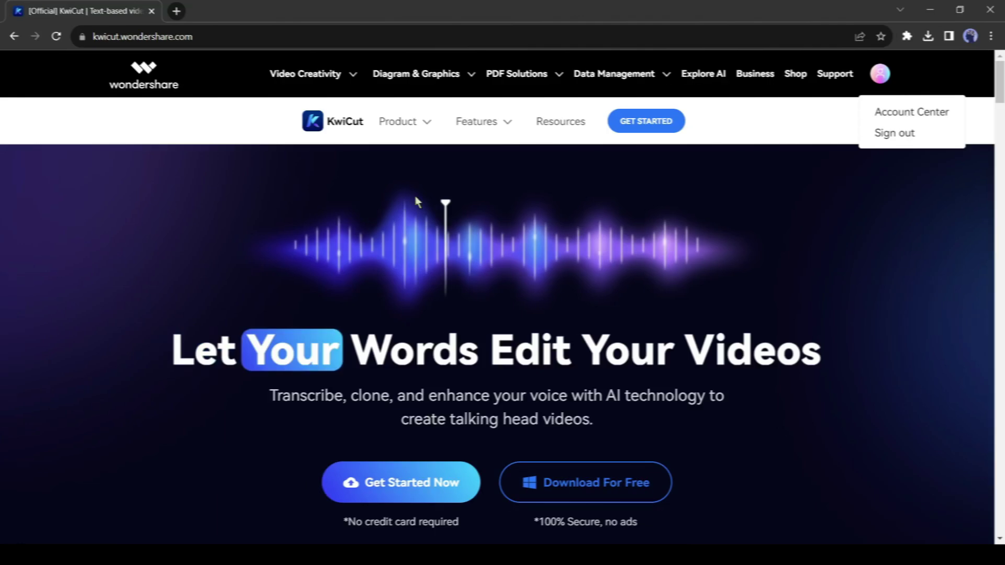
scroll(440, 226, down, 2)
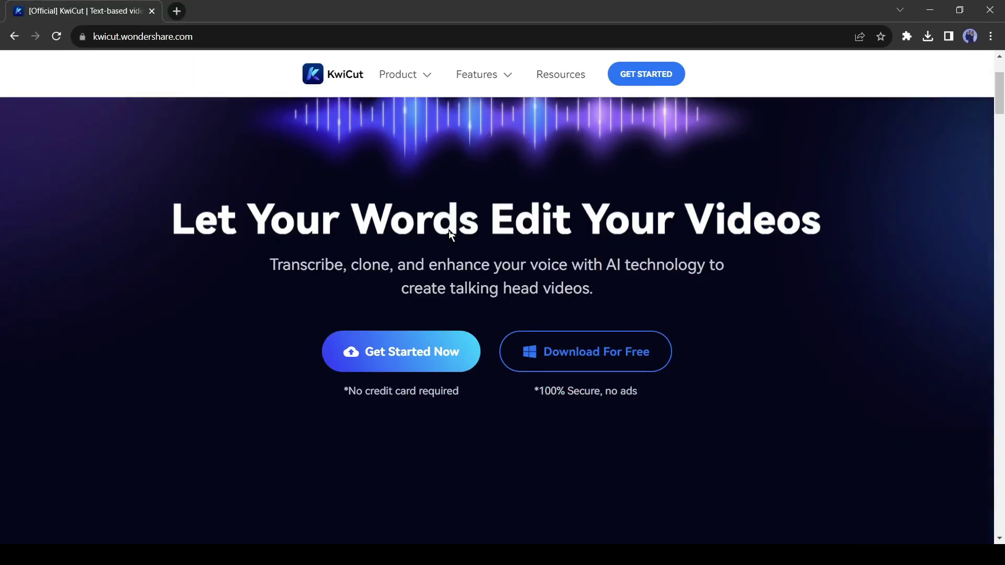
scroll(429, 226, up, 1)
scroll(250, 319, down, 3)
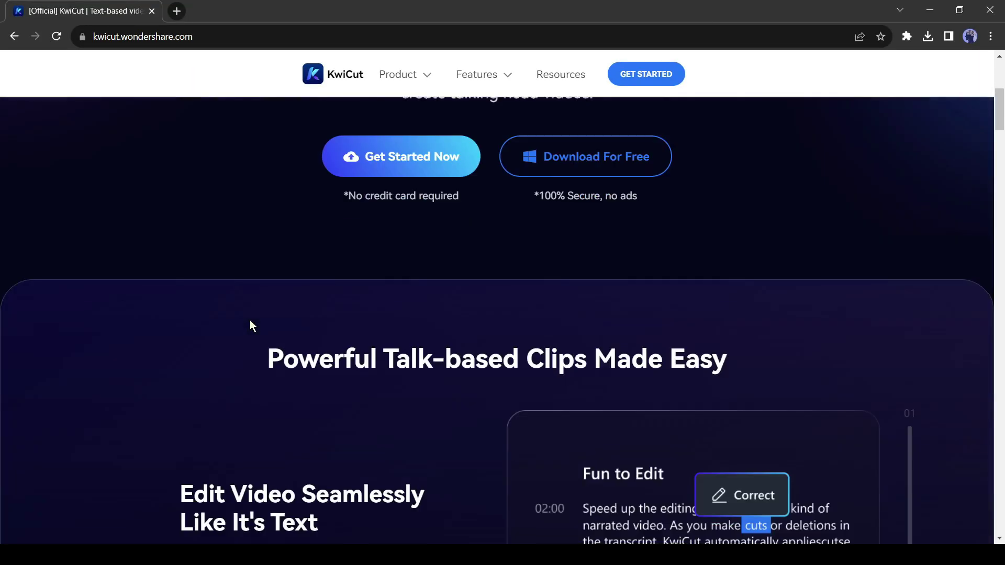
scroll(552, 252, down, 2)
scroll(845, 372, down, 2)
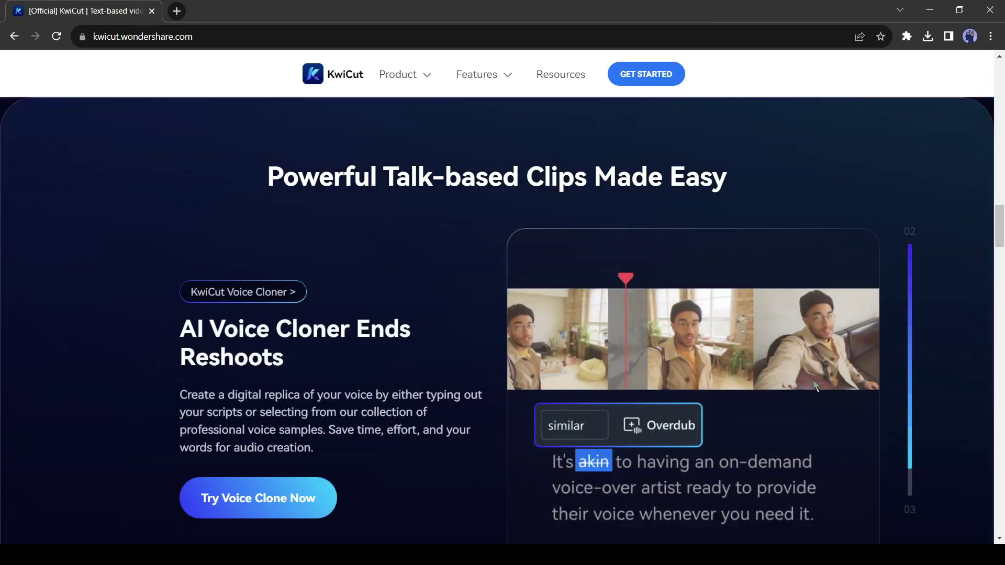